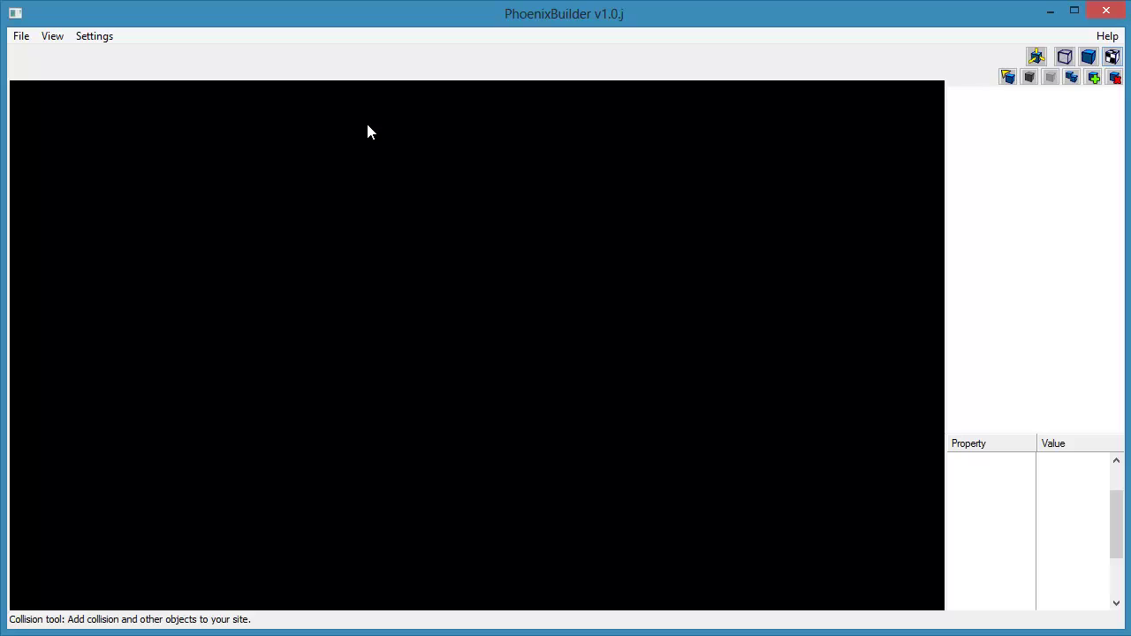
- Create a new site project
click(21, 39)
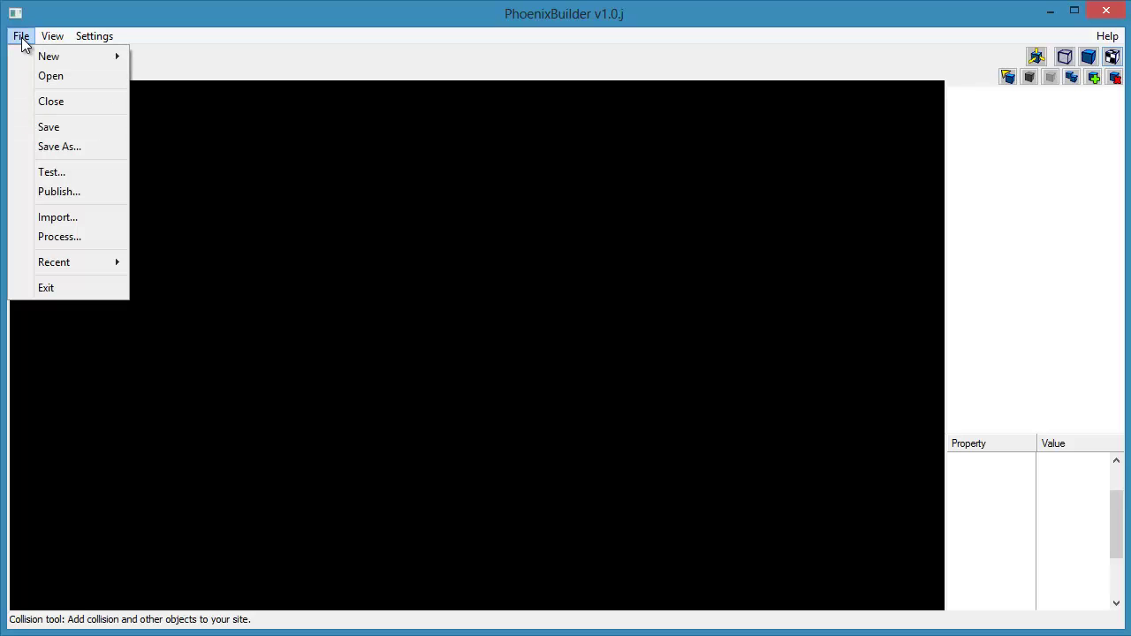
mouse_move(56, 60)
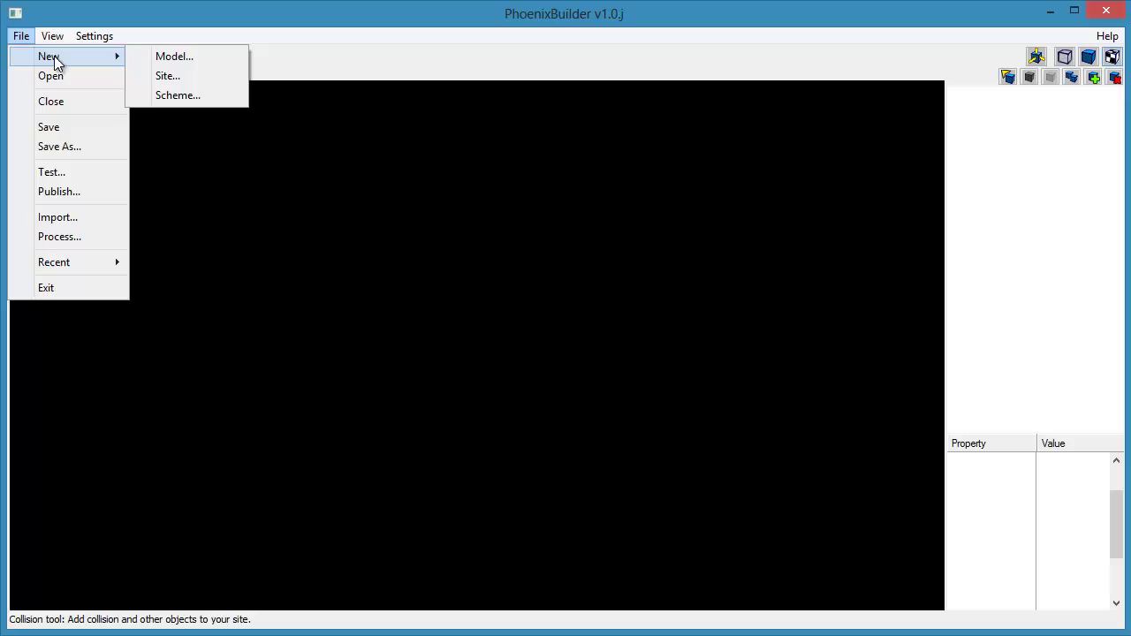
click(196, 81)
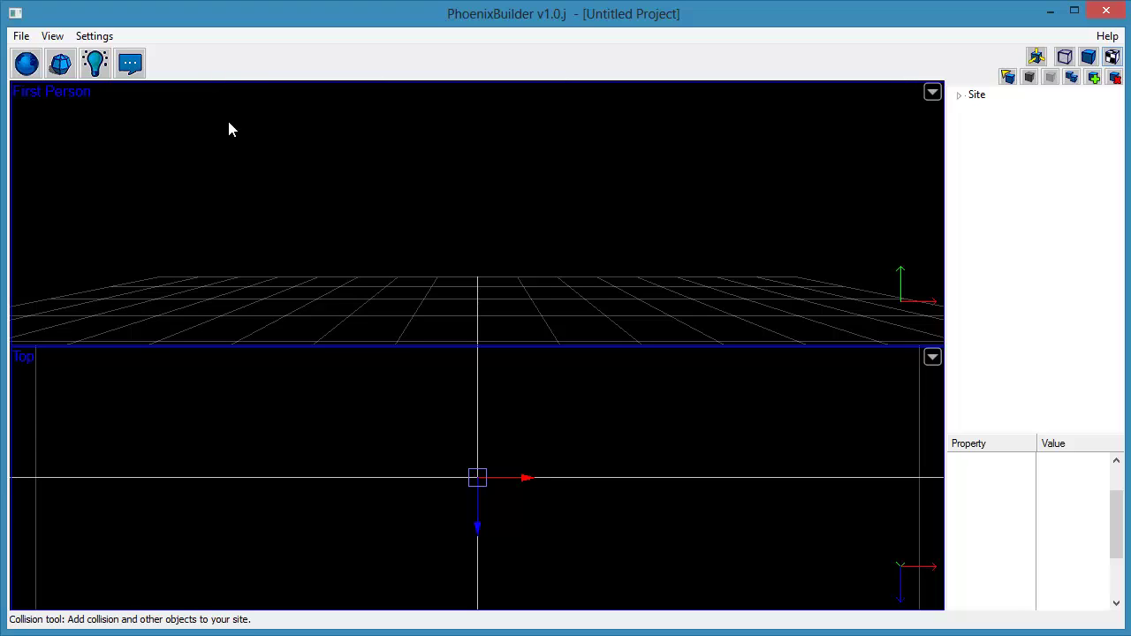
- Add a cube panorama to the site and select it for editing
click(23, 73)
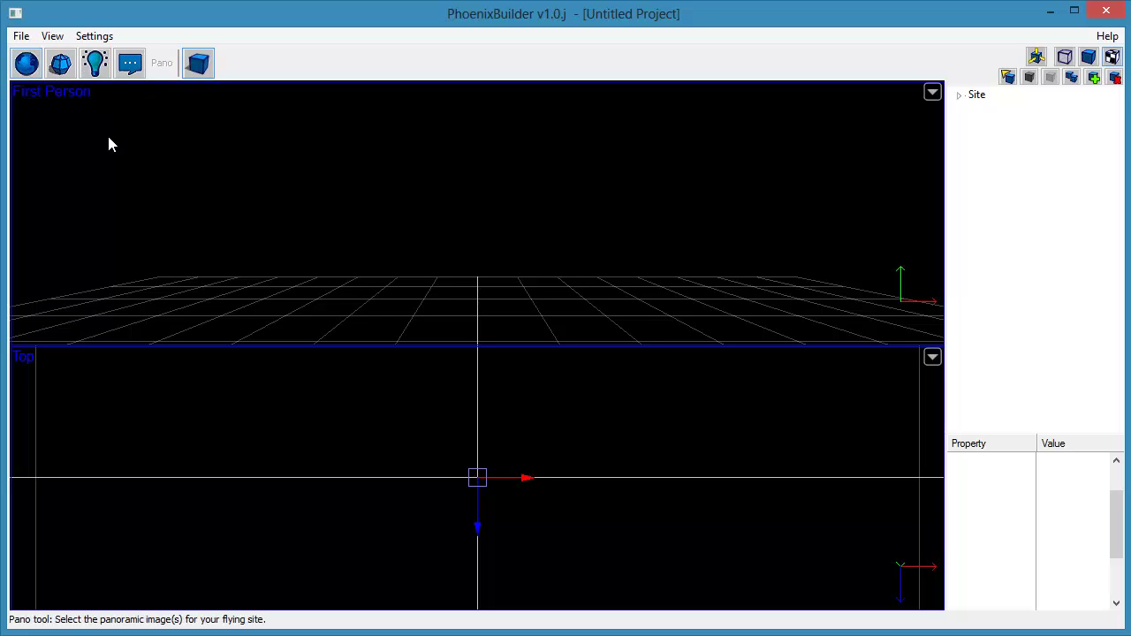
click(196, 71)
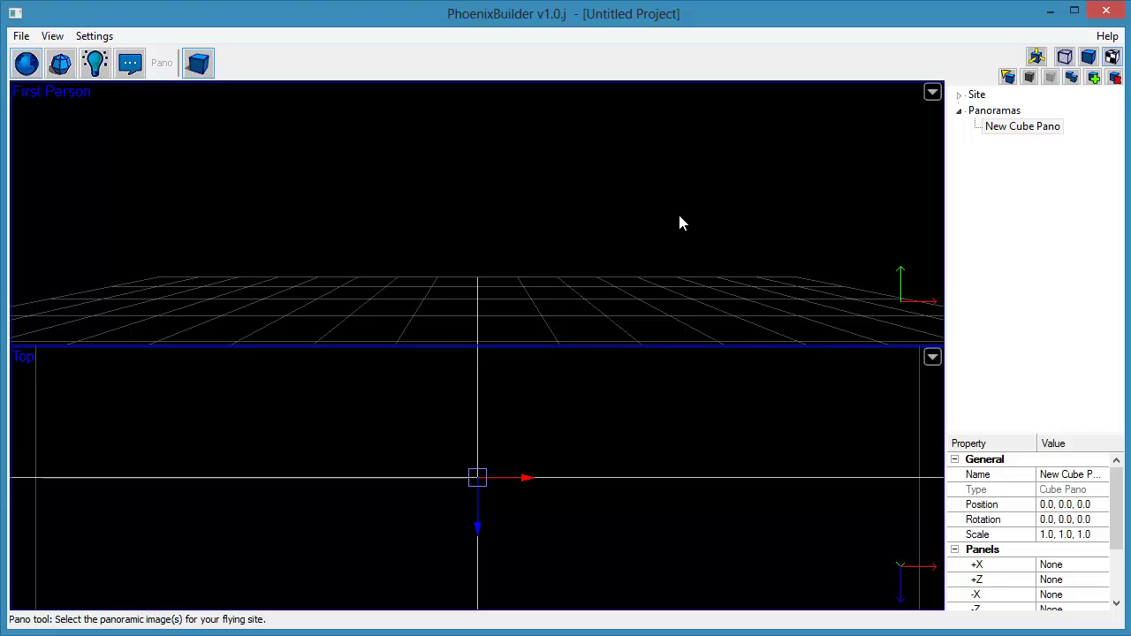
click(1023, 127)
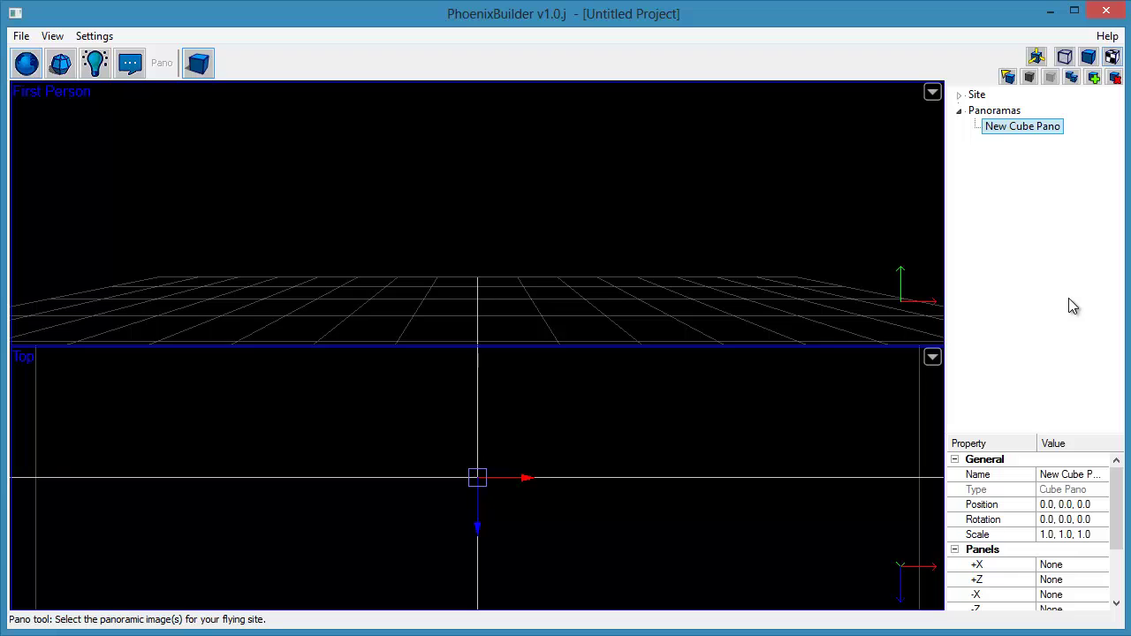
- Assign the image Basic Flying Site Tutorial1.dds to the cube panorama's +X panel
drag(1120, 491, 1123, 505)
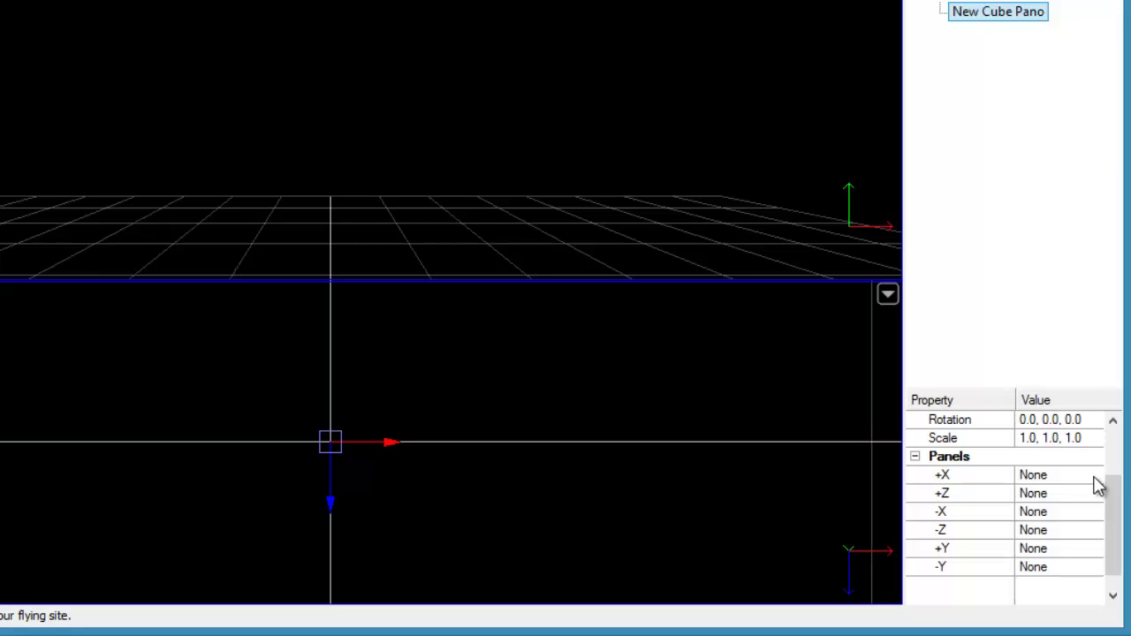
click(1095, 478)
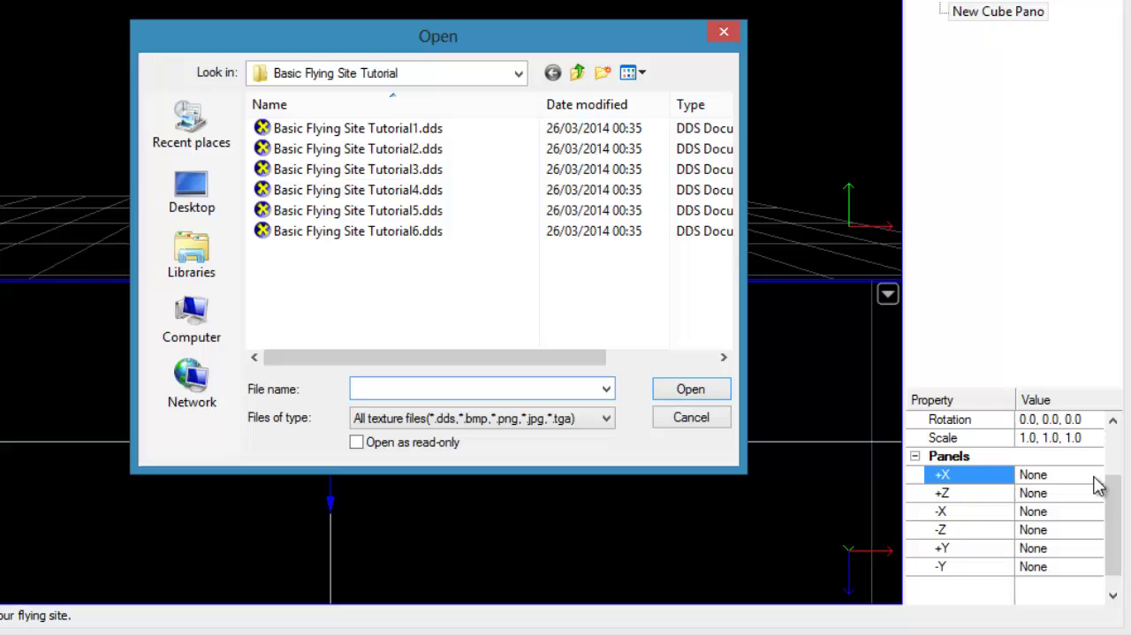
click(394, 131)
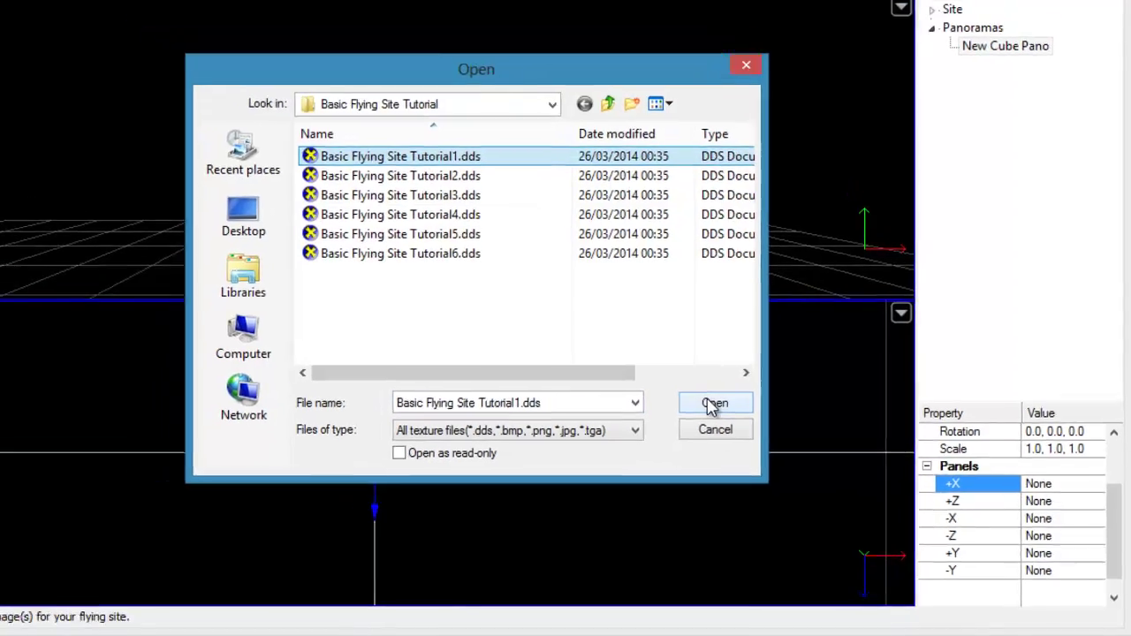
click(714, 404)
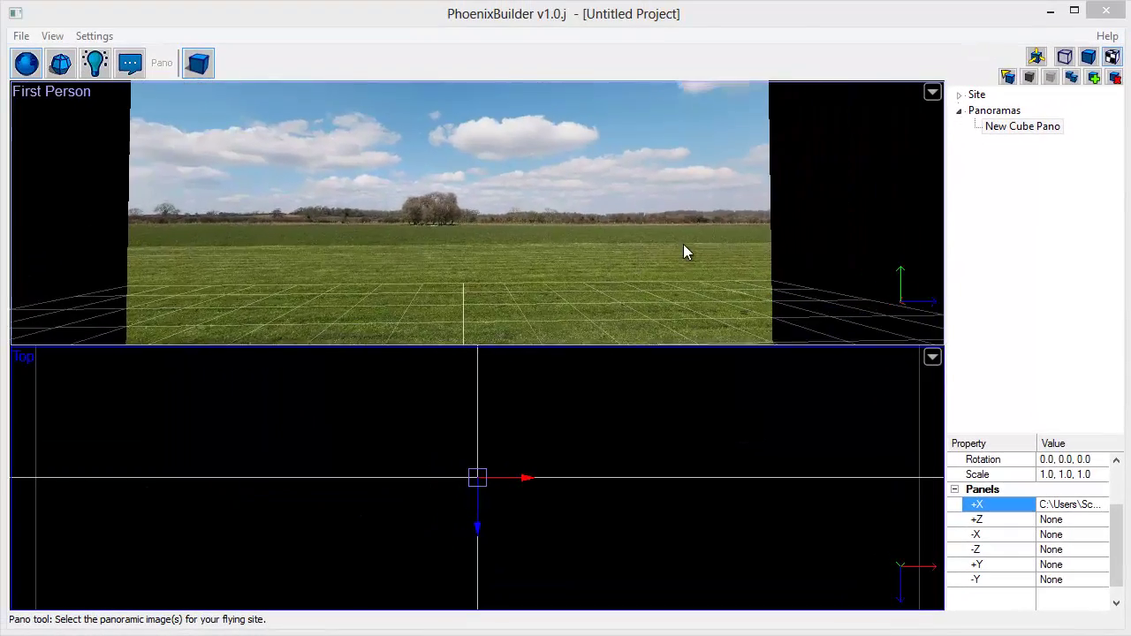
- Maximize the First Person view and assign Basic Flying Site Tutorial2.dds to the panorama's +Z panel
mouse_move(683, 244)
mouse_down()
mouse_move(692, 209)
mouse_move(677, 257)
mouse_move(689, 207)
mouse_move(691, 254)
mouse_up()
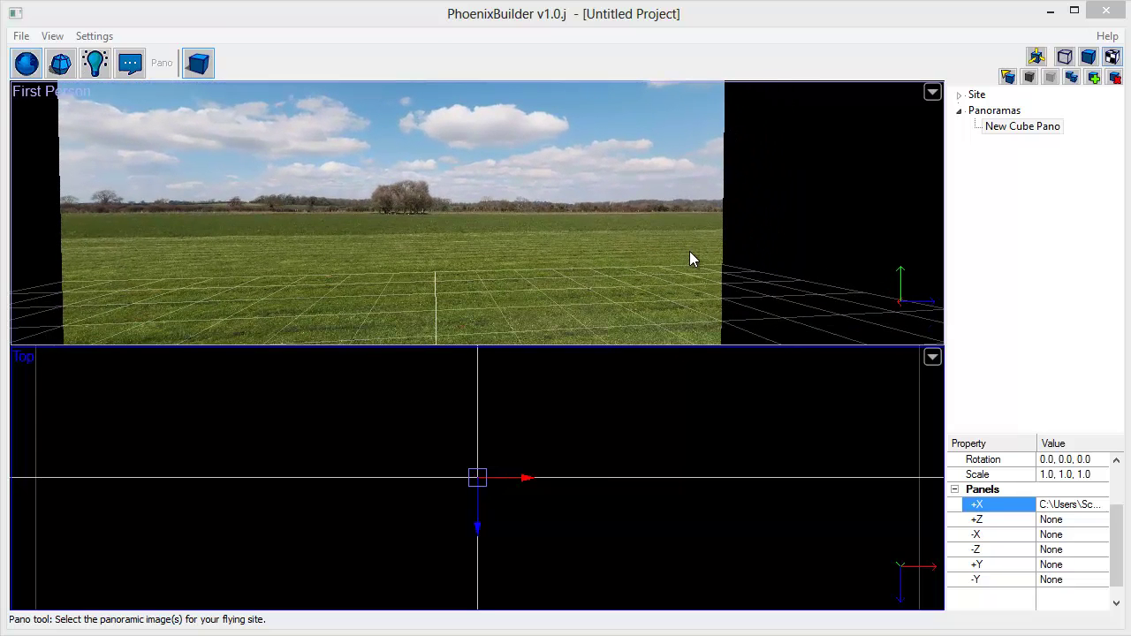
double_click(689, 250)
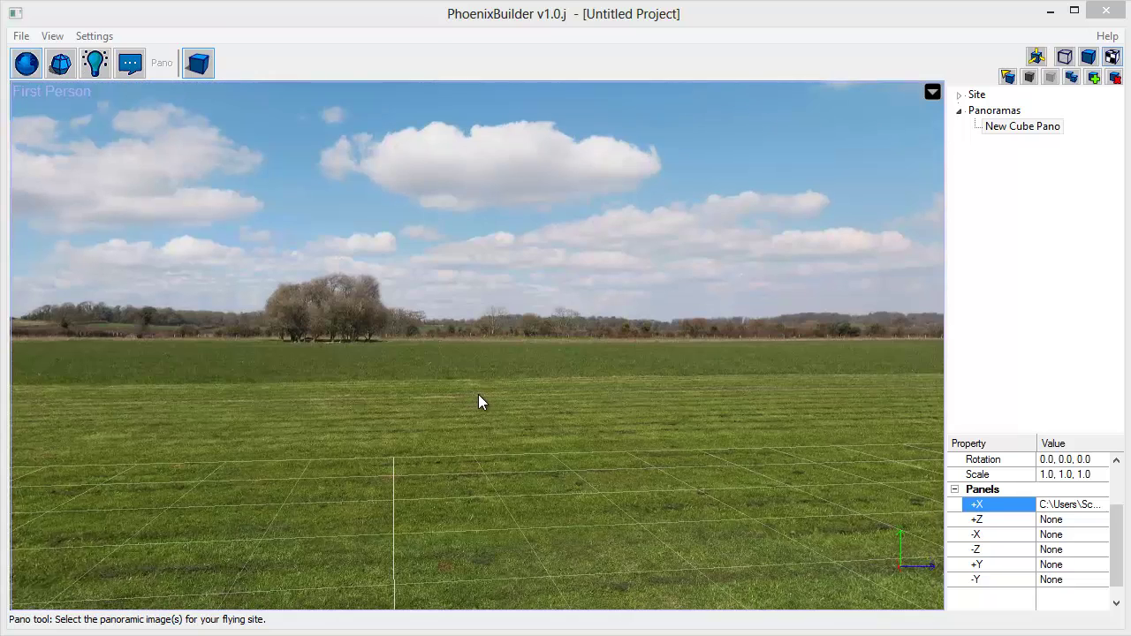
scroll(486, 395, down, 5)
drag(486, 394, 432, 404)
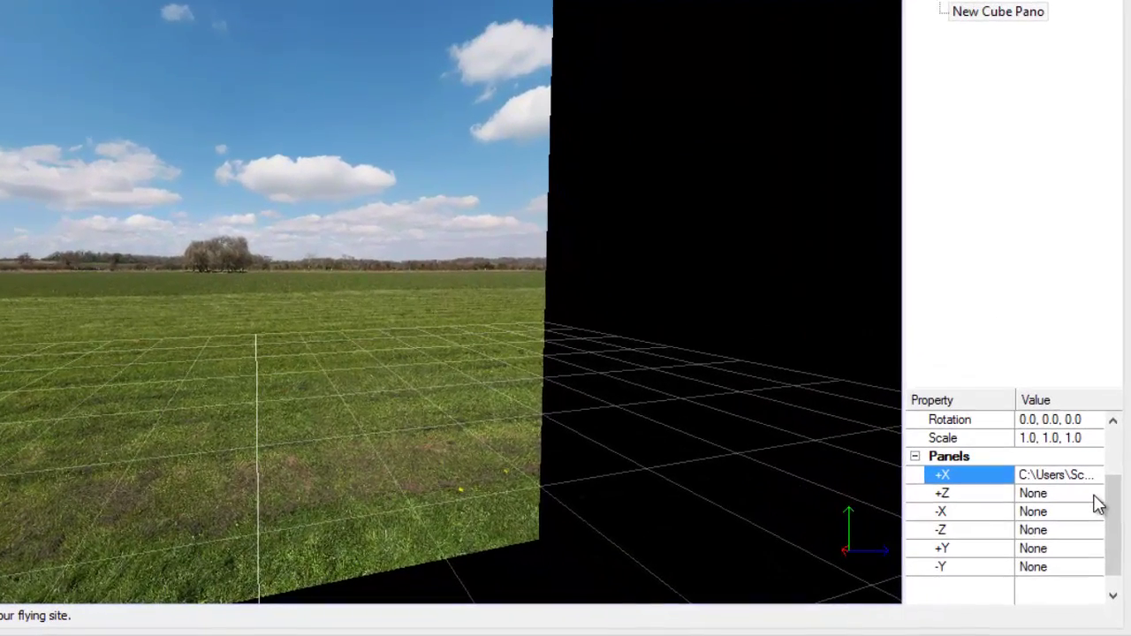
click(1092, 504)
click(1100, 503)
click(362, 150)
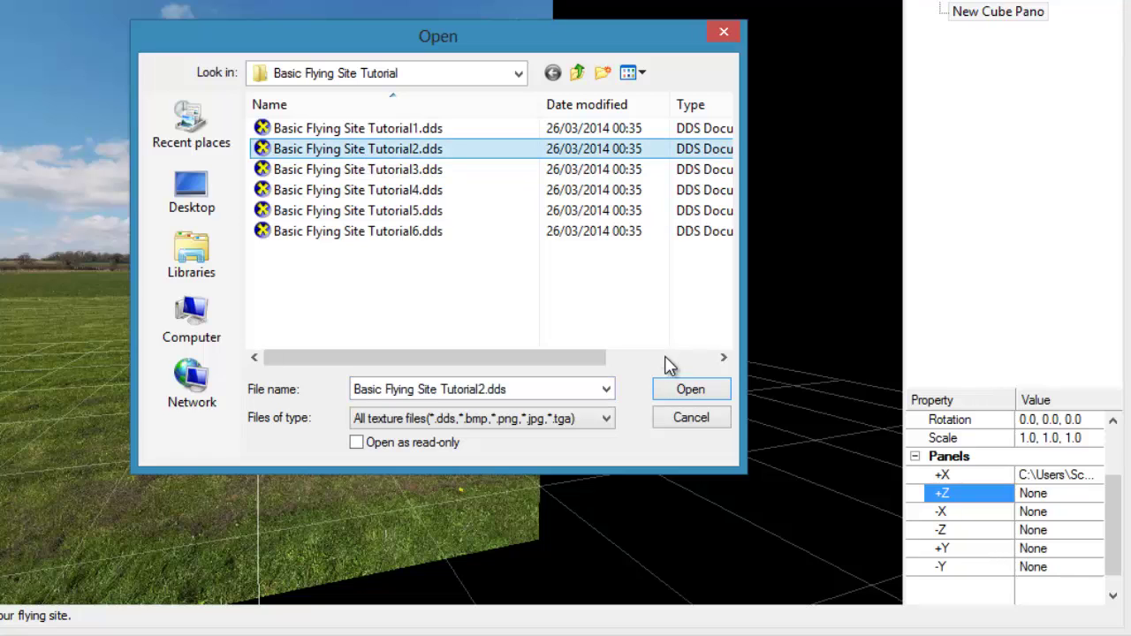
click(687, 387)
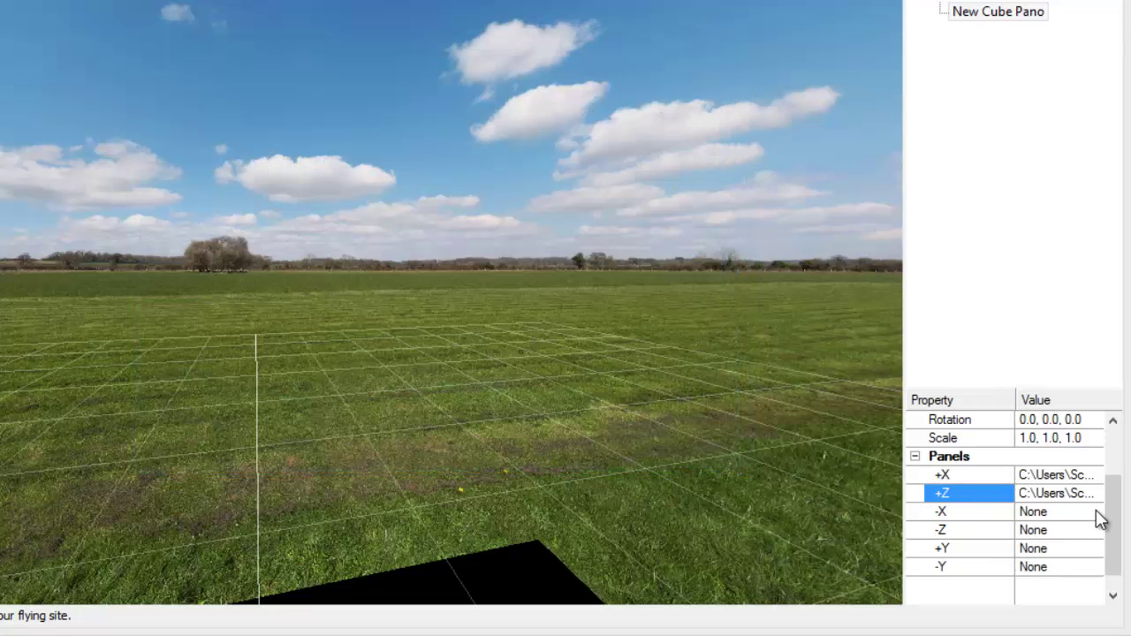
- Assign Basic Flying Site Tutorial3.dds to the panorama's -X panel and Basic Flying Site Tutorial4.dds to its -Z panel
click(1096, 511)
click(1095, 511)
click(402, 171)
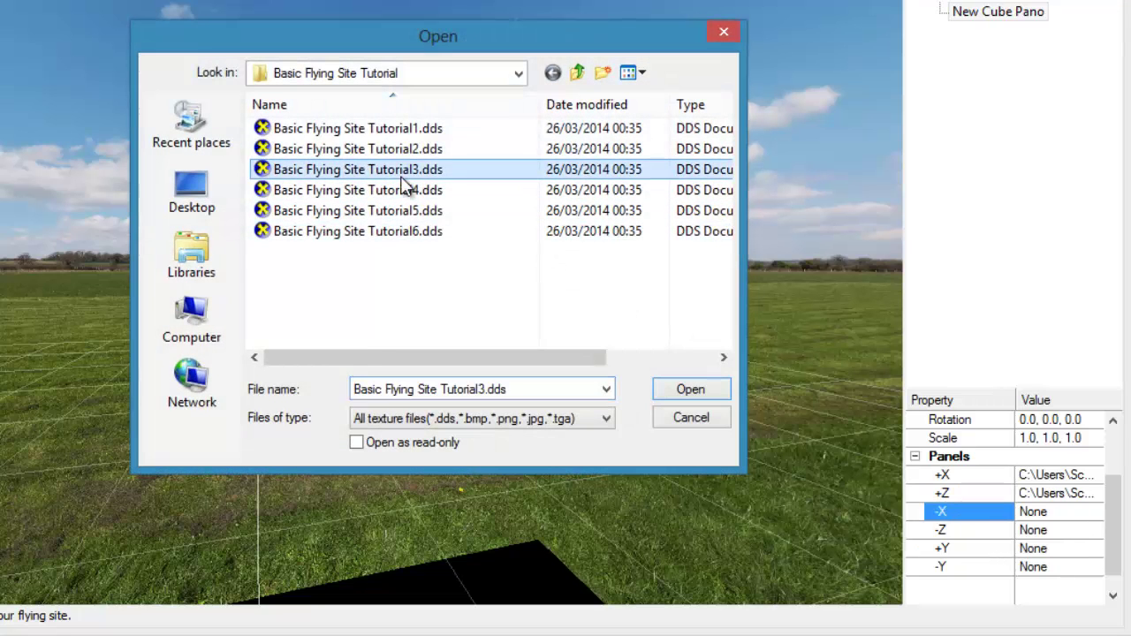
click(702, 396)
click(1089, 536)
click(1090, 535)
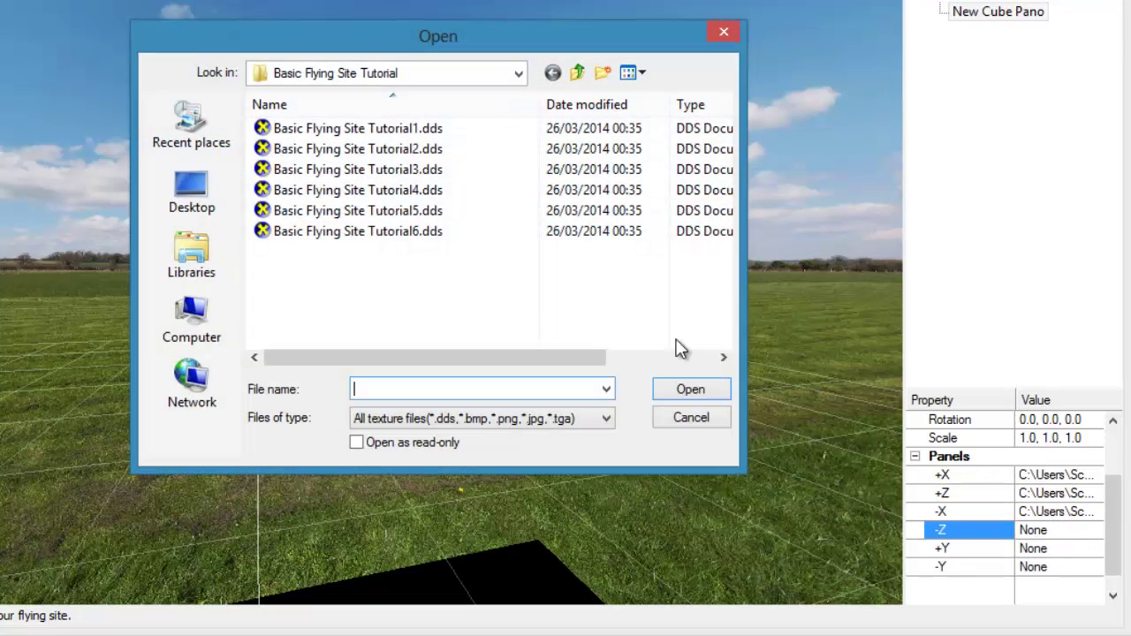
click(417, 190)
click(712, 391)
- Assign Basic Flying Site Tutorial5.dds to the panorama's +Y panel and Basic Flying Site Tutorial6.dds to its -Y panel
click(1099, 550)
click(1099, 550)
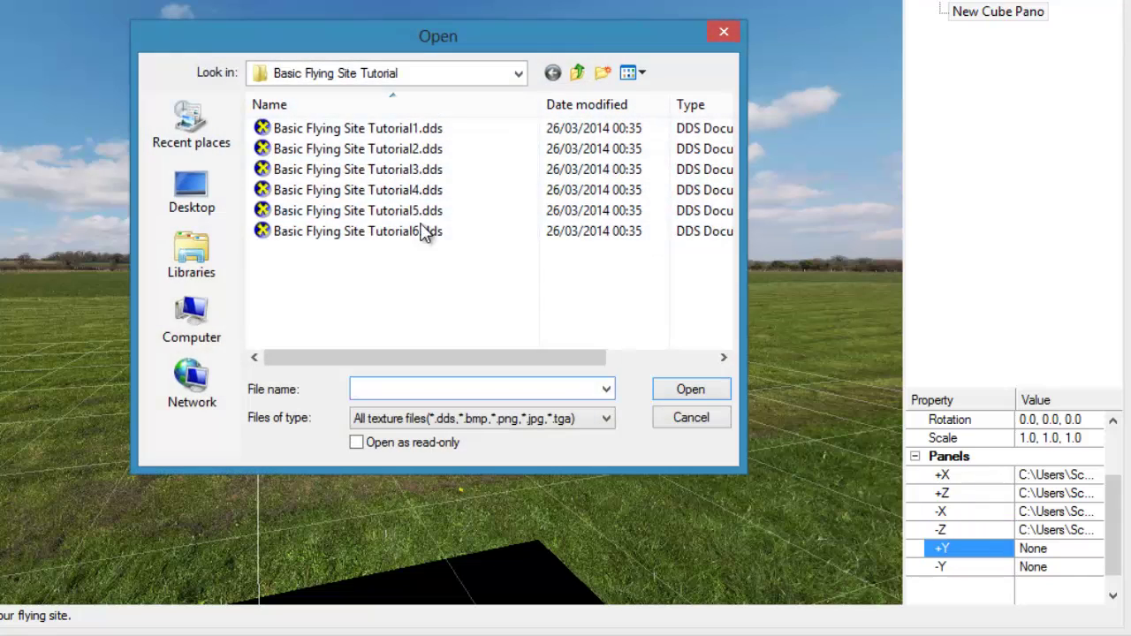
click(415, 212)
click(677, 389)
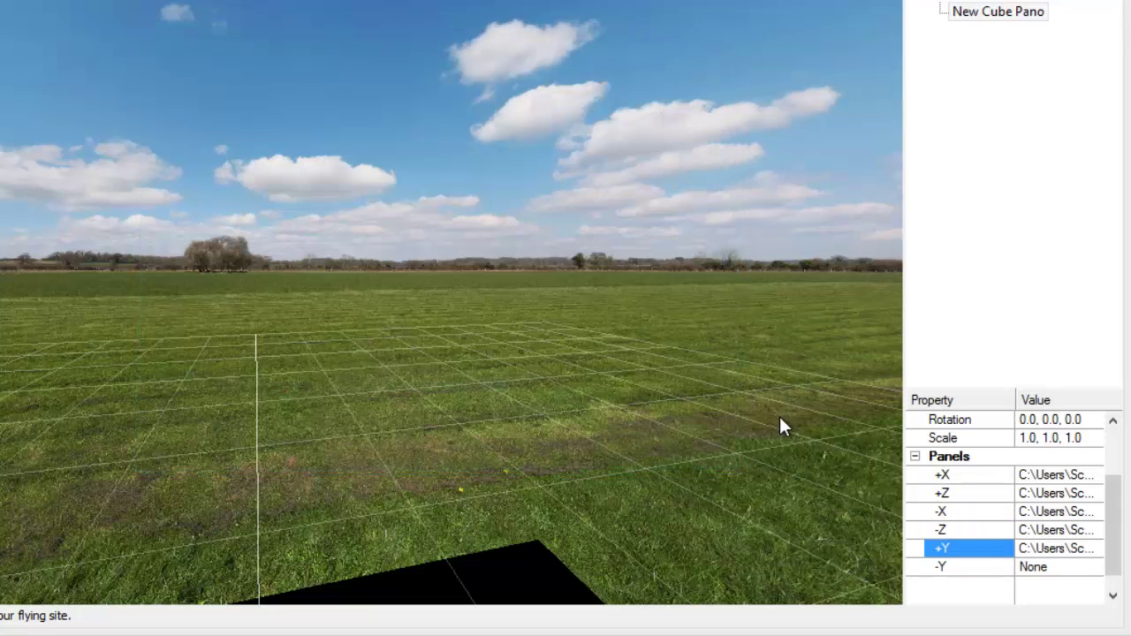
click(1099, 568)
click(1099, 568)
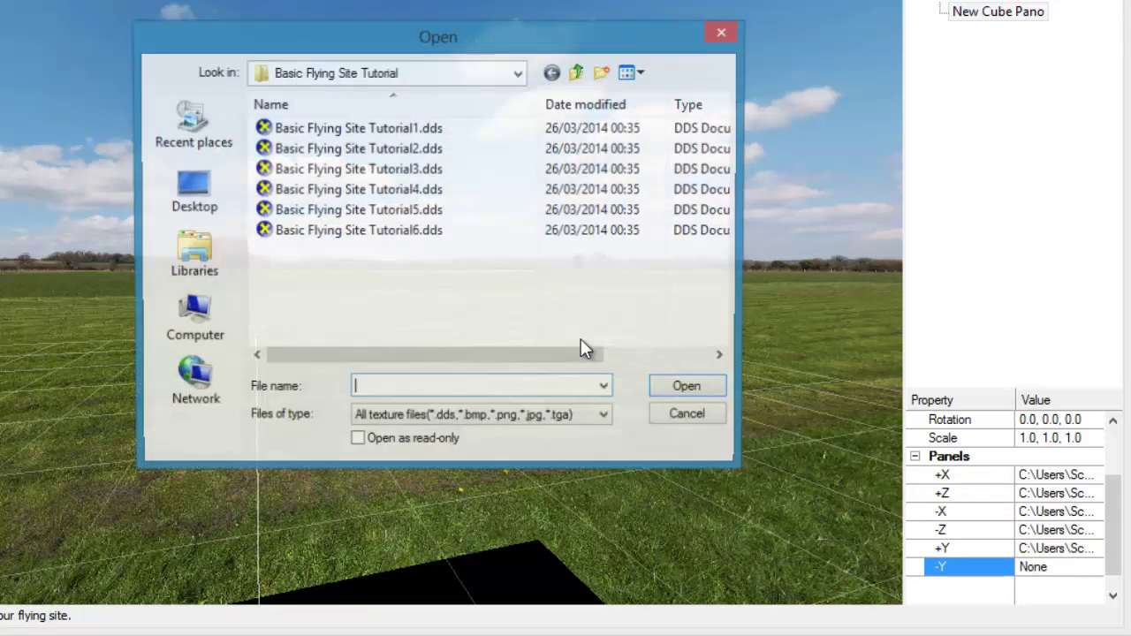
click(371, 230)
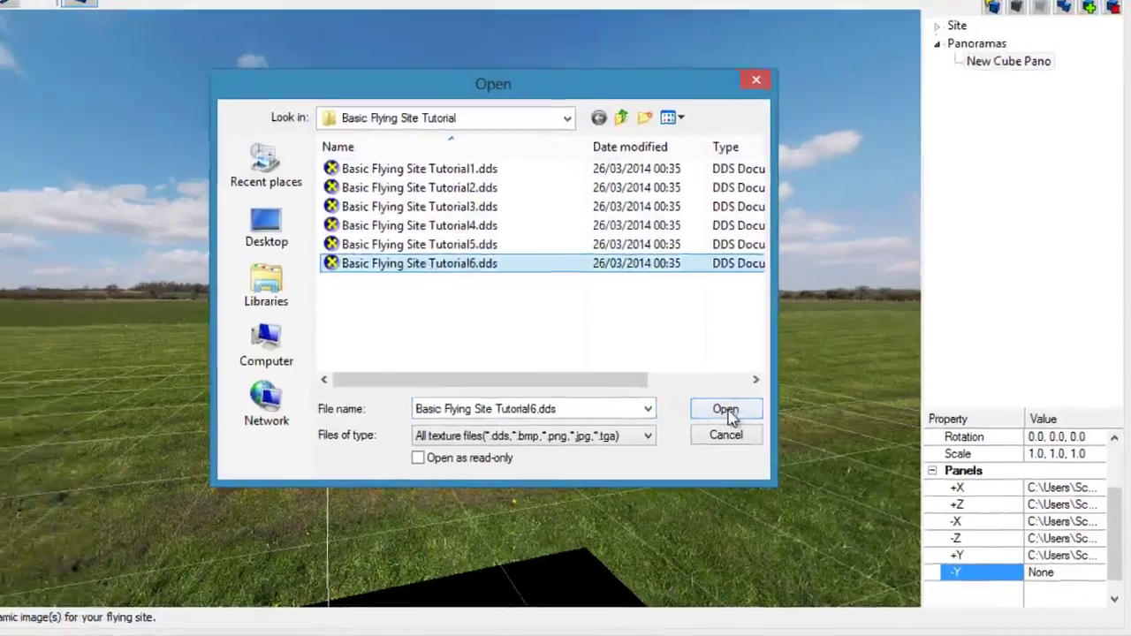
click(728, 413)
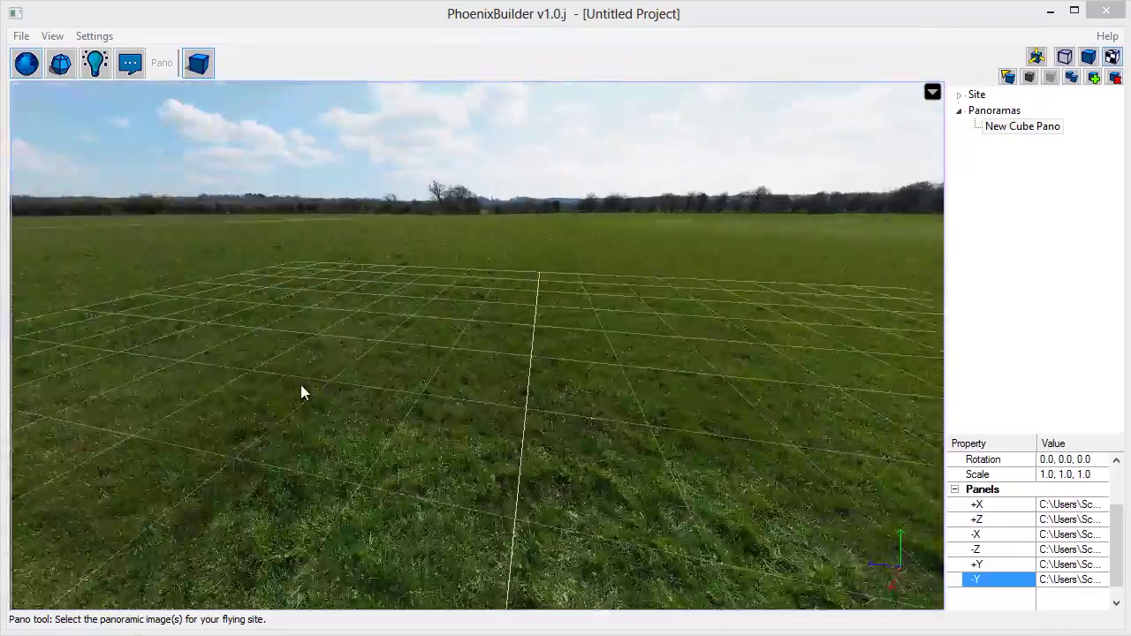
drag(301, 385, 697, 367)
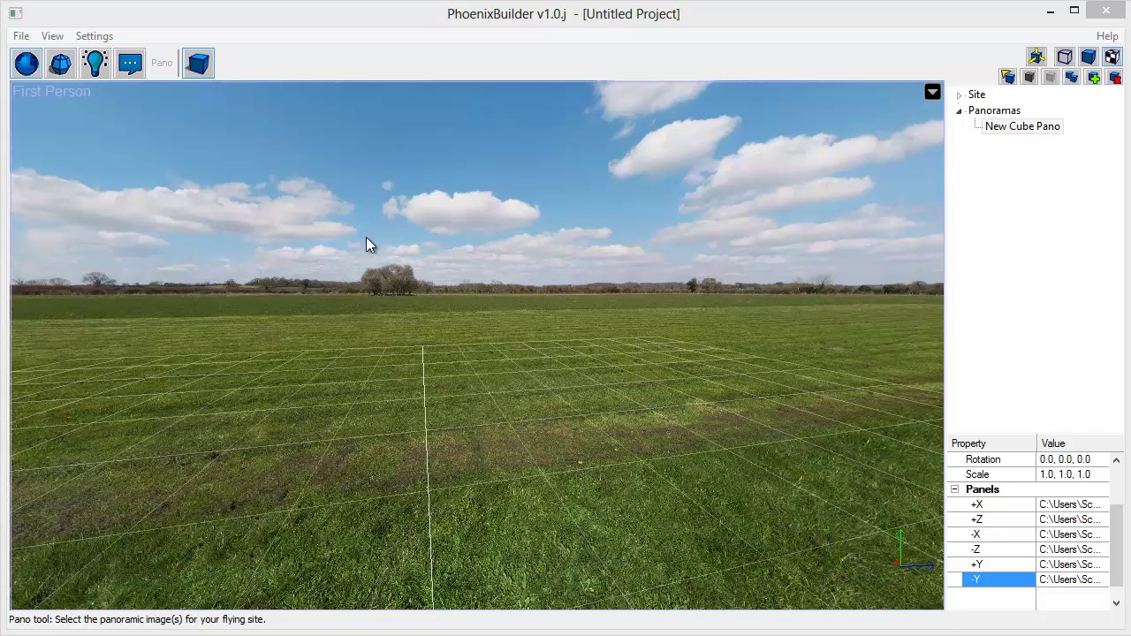
- Add a collision plane to the site as the ground surface
click(62, 70)
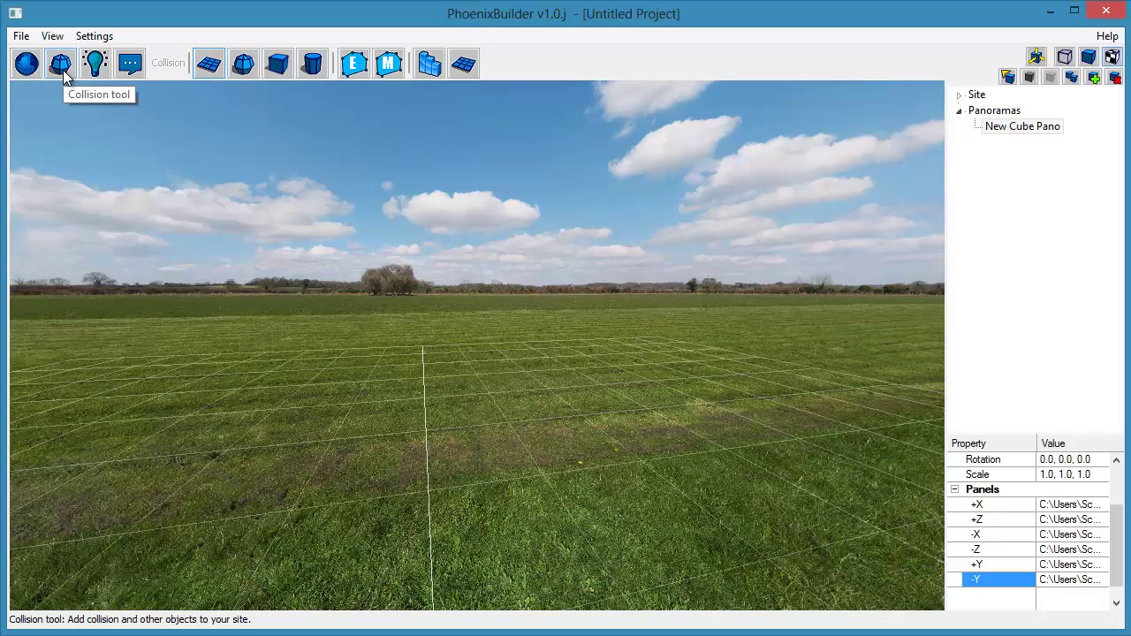
click(209, 65)
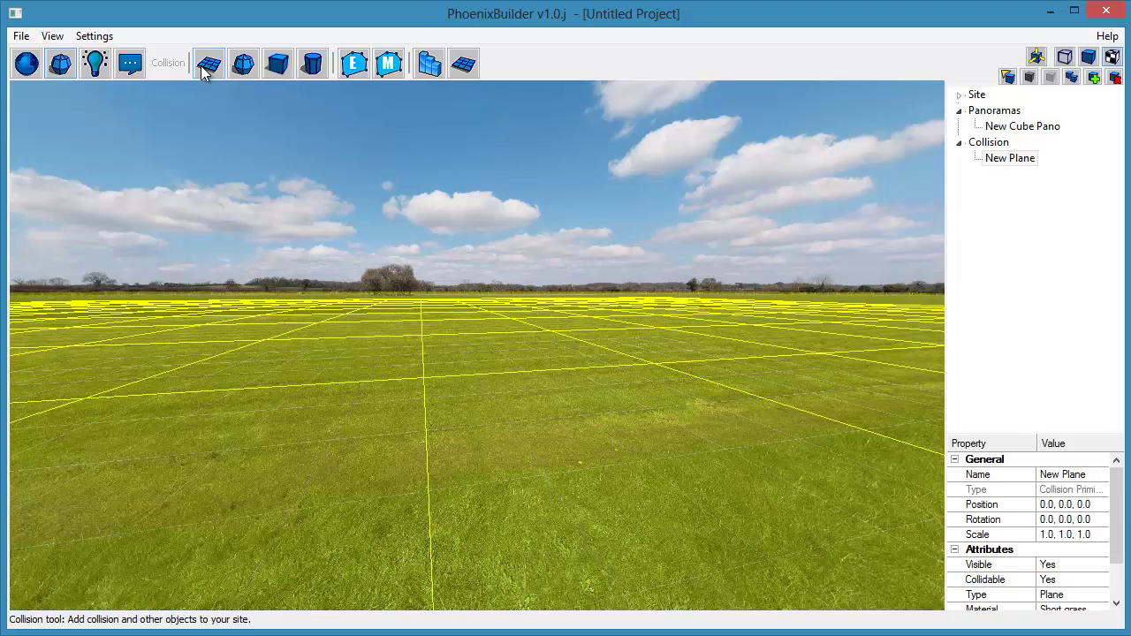
drag(93, 283, 590, 317)
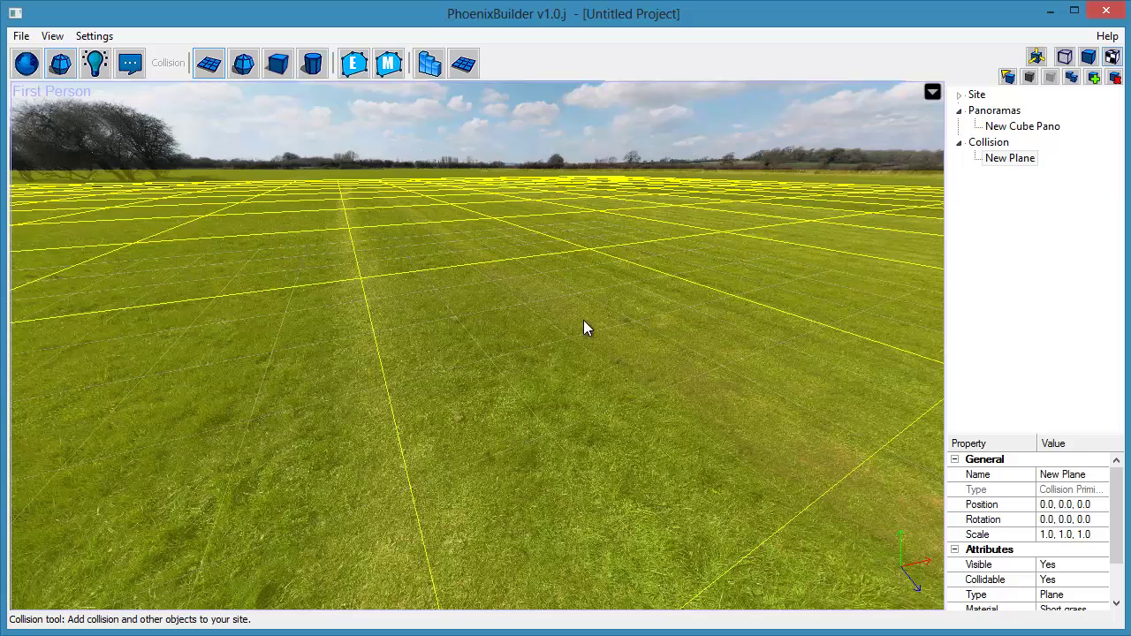
- Rotate the cube panorama by about -0.78 around X in a Side view to align its horizon with the collision plane
key(2)
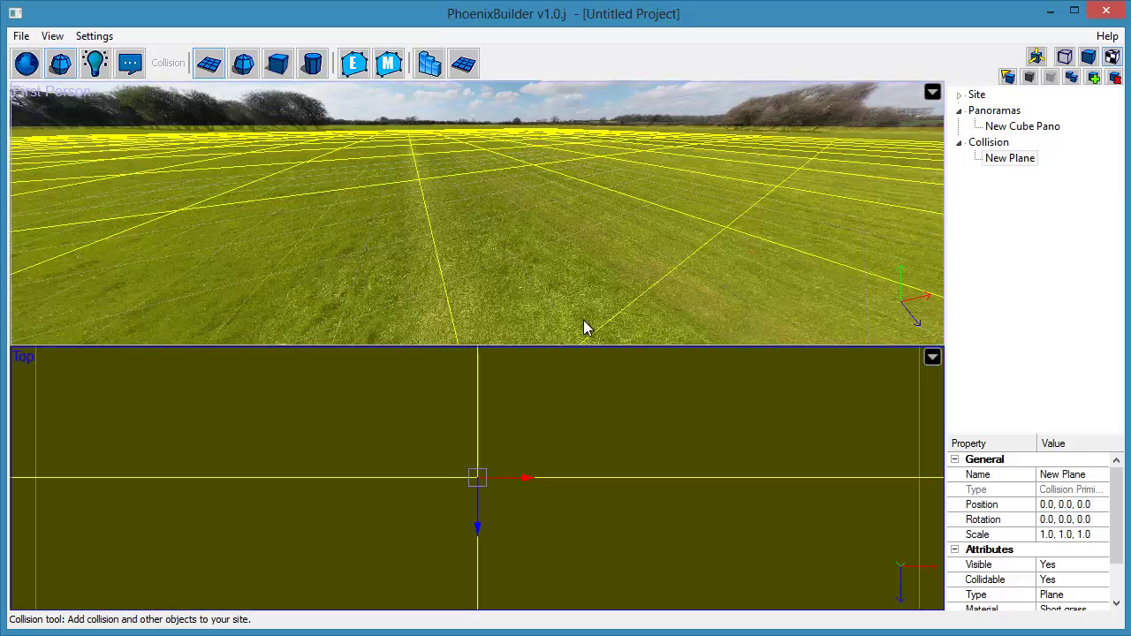
click(933, 357)
click(854, 457)
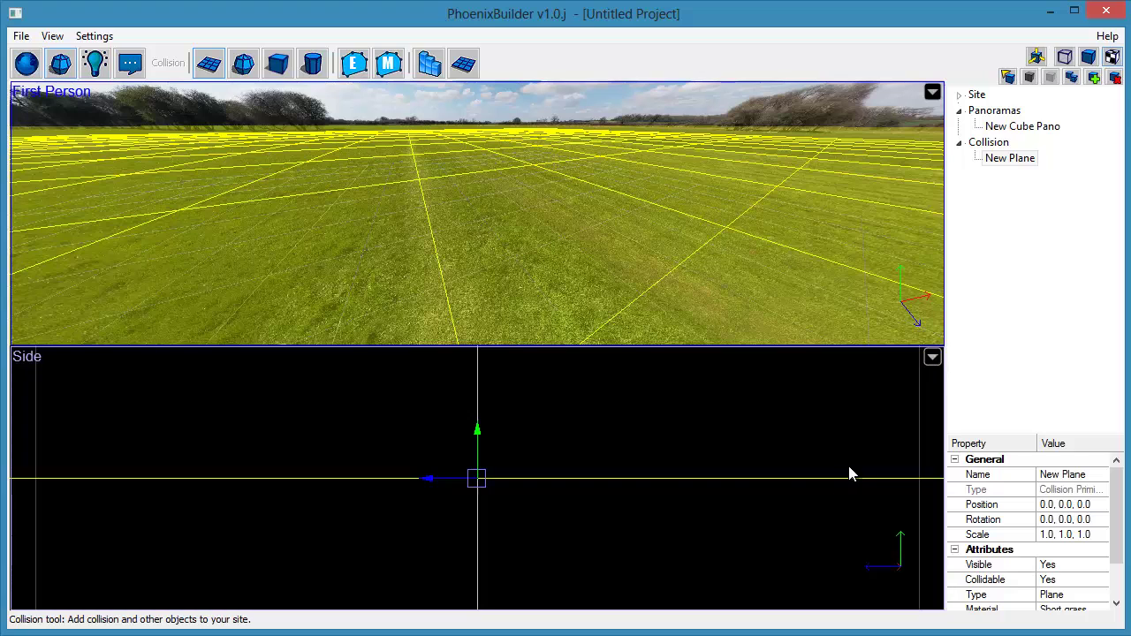
click(1025, 127)
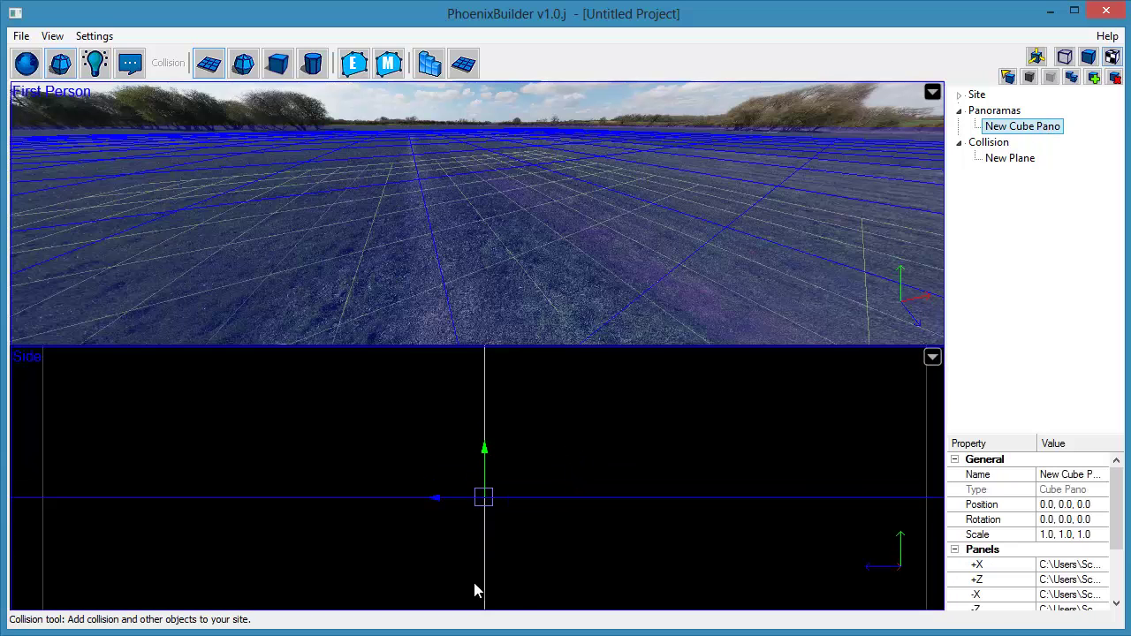
click(373, 518)
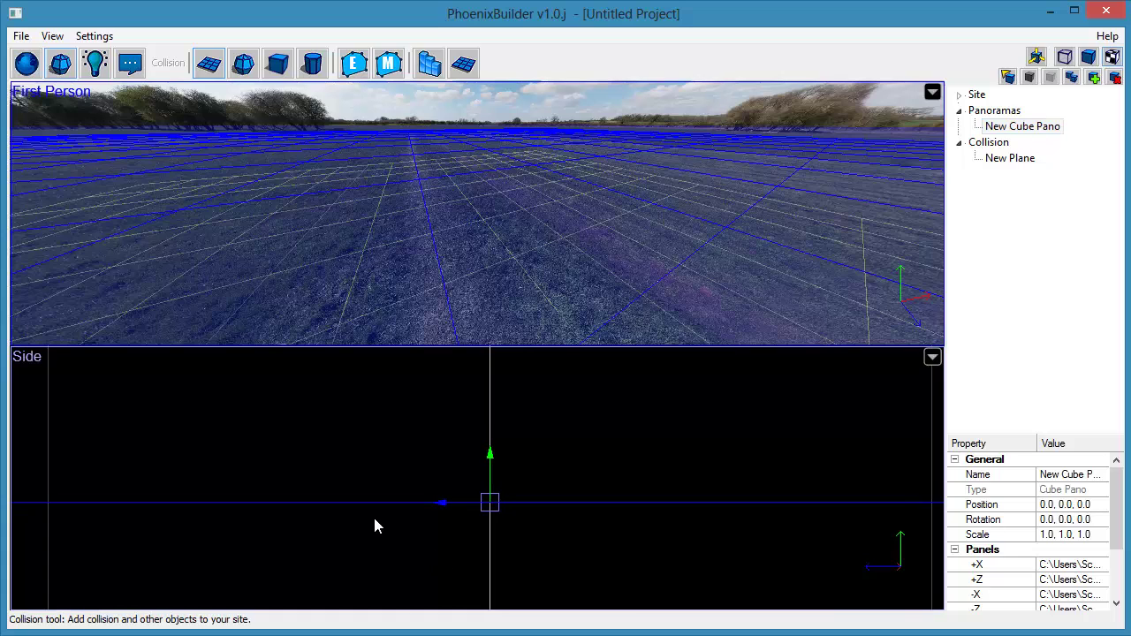
shift+drag(455, 275, 486, 245)
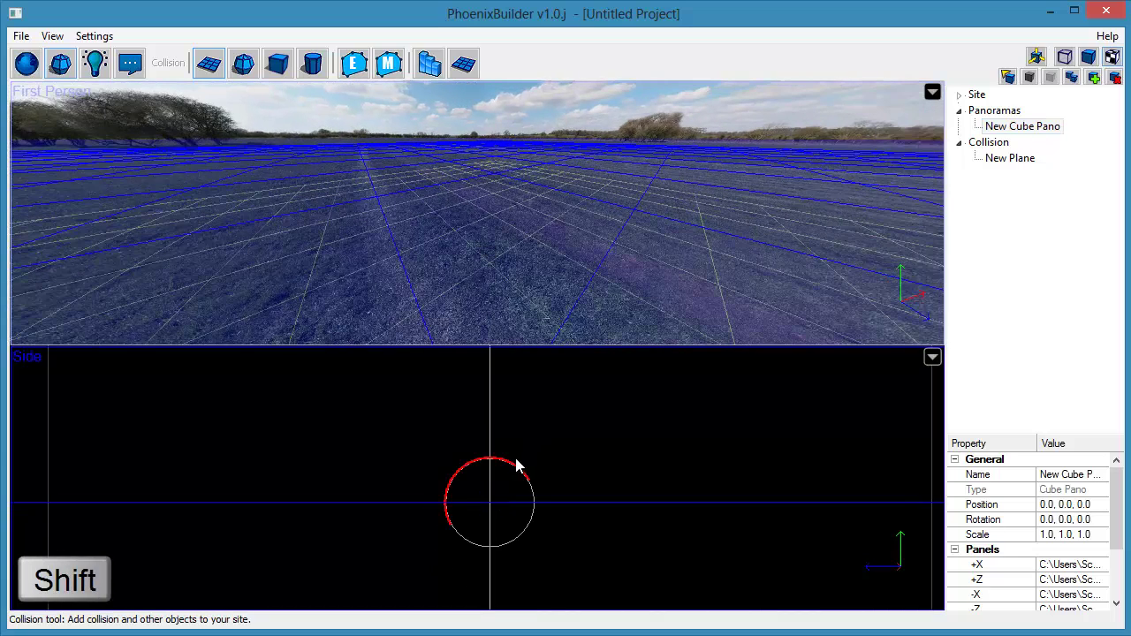
shift+click(483, 482)
shift+drag(484, 487, 418, 268)
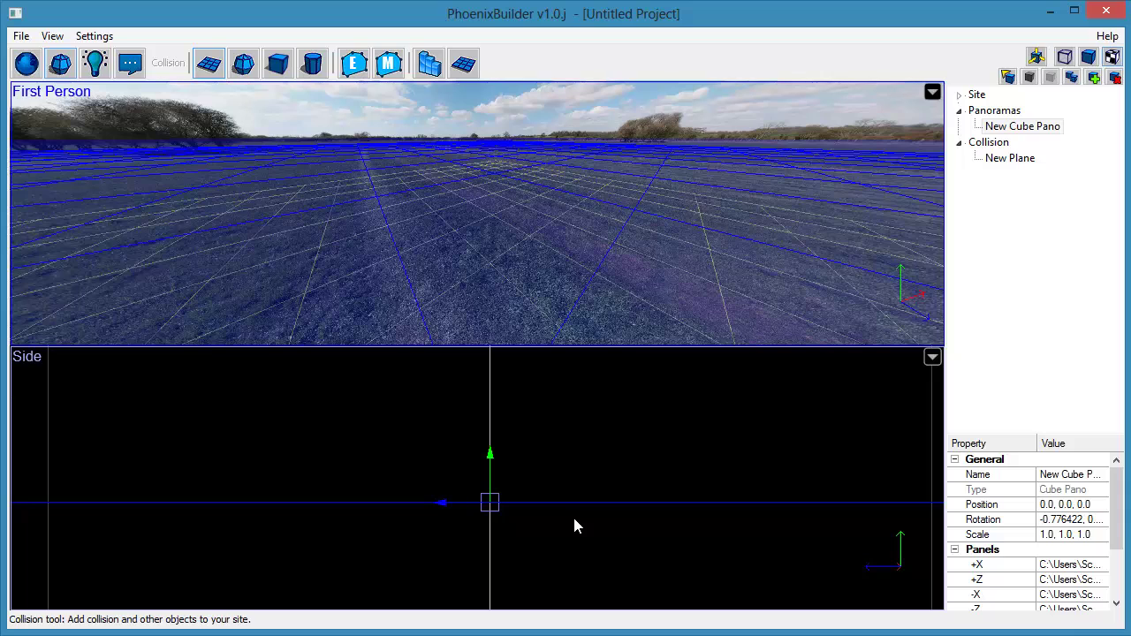
- Fine-tune the cube panorama's roll and height in a Front view so its horizon lines up with the collision plane
click(932, 357)
click(854, 469)
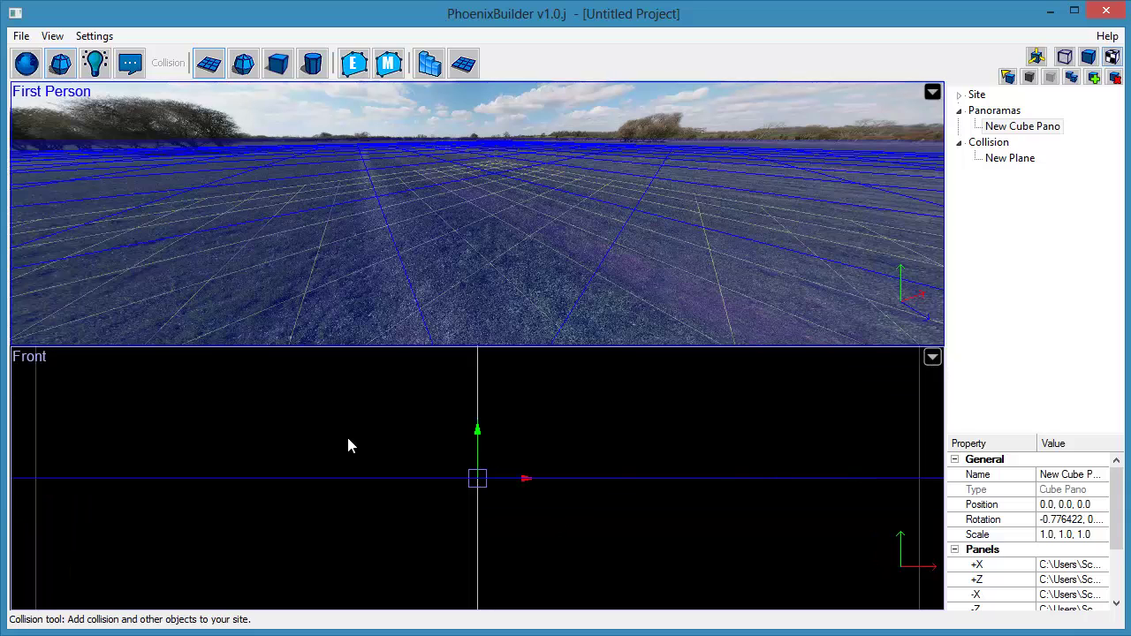
key(shift)
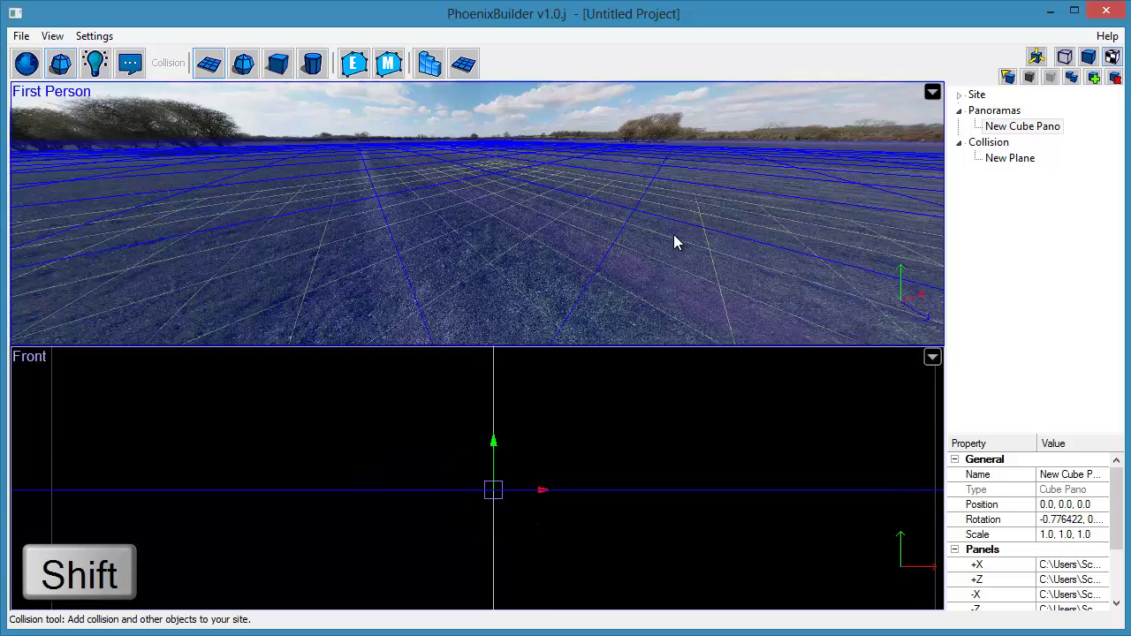
middle_drag(674, 238, 614, 233)
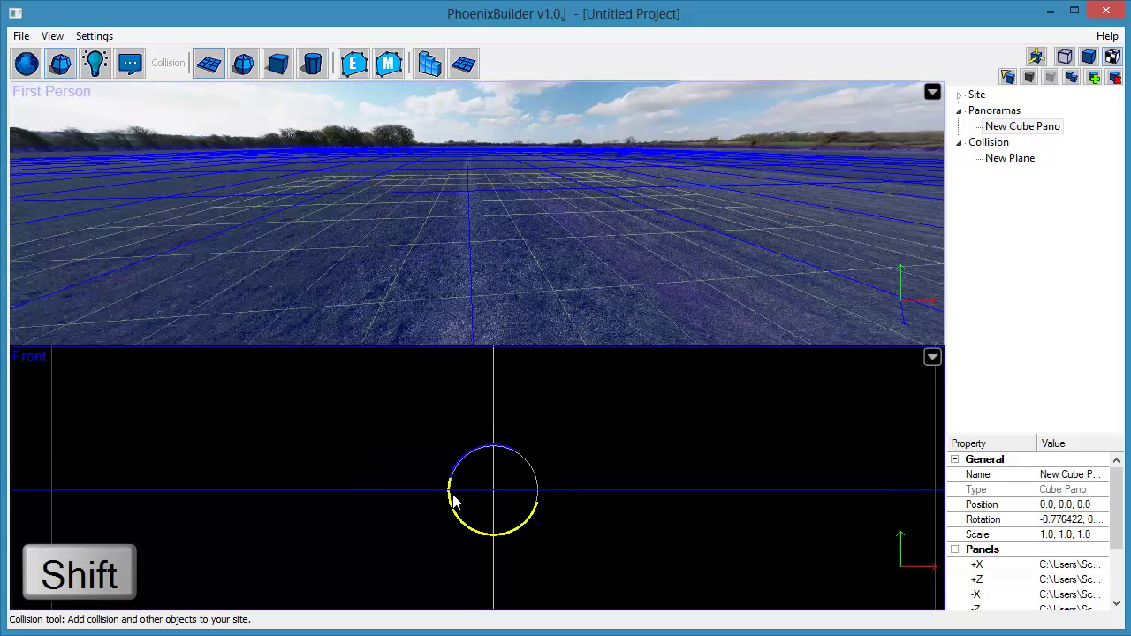
shift+drag(454, 498, 365, 501)
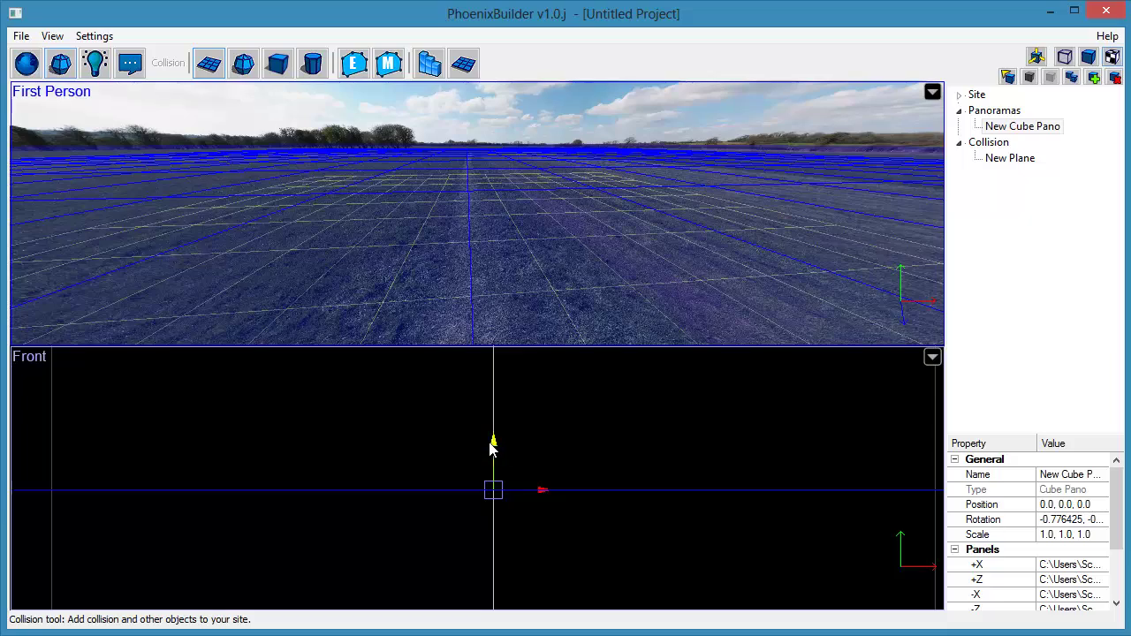
drag(493, 449, 494, 450)
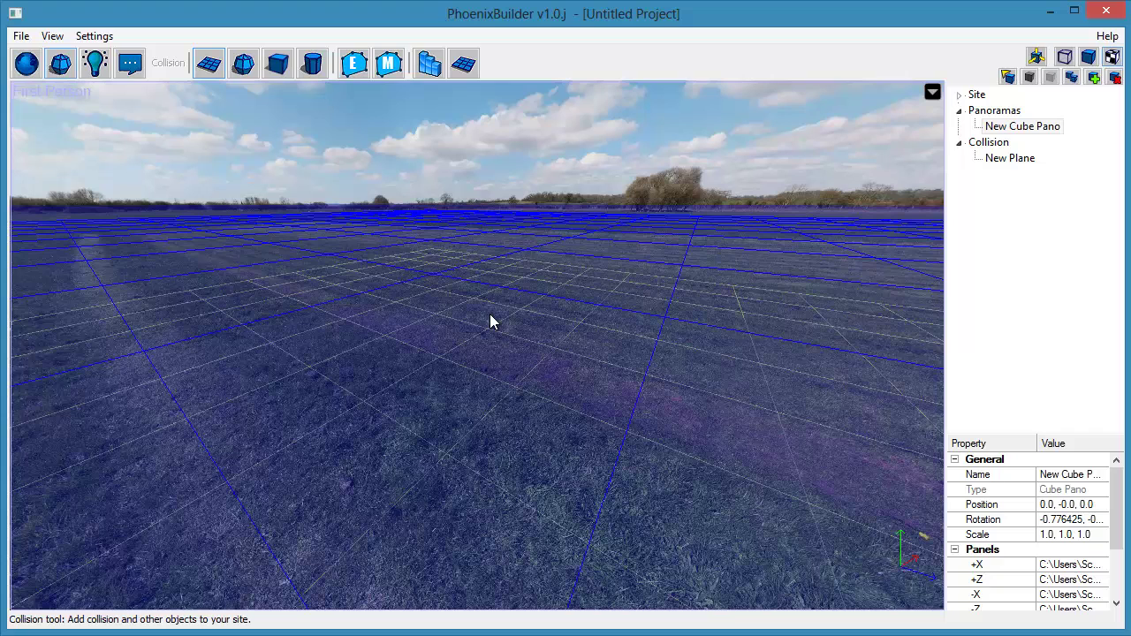
- Set the material of the ground collision plane to Long grass
click(1025, 162)
drag(330, 350, 364, 347)
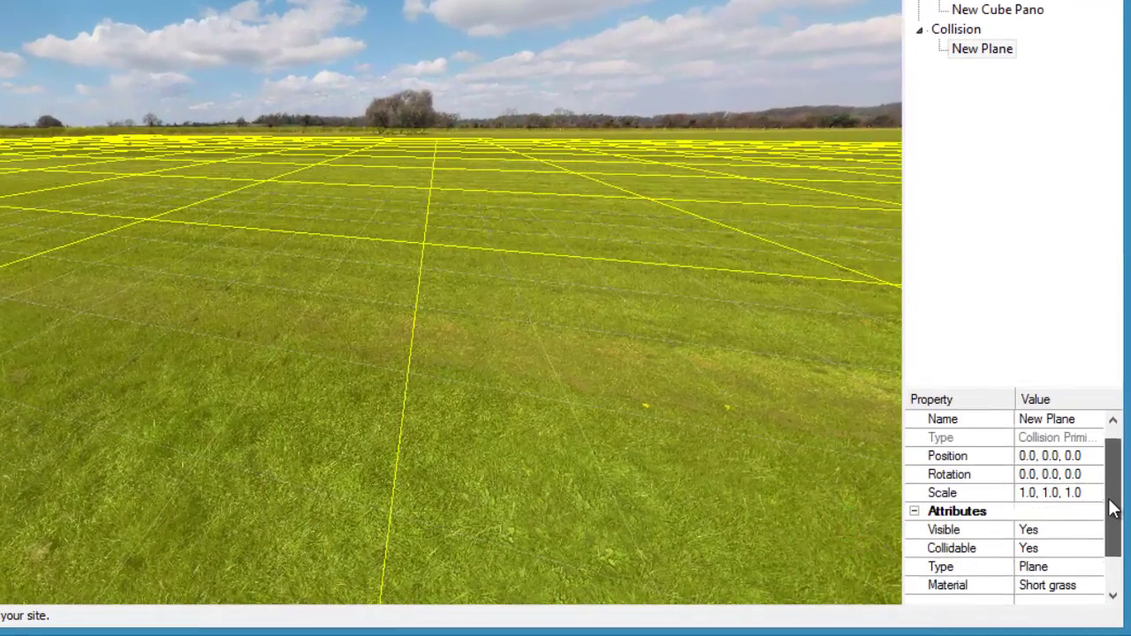
drag(1113, 514, 1115, 523)
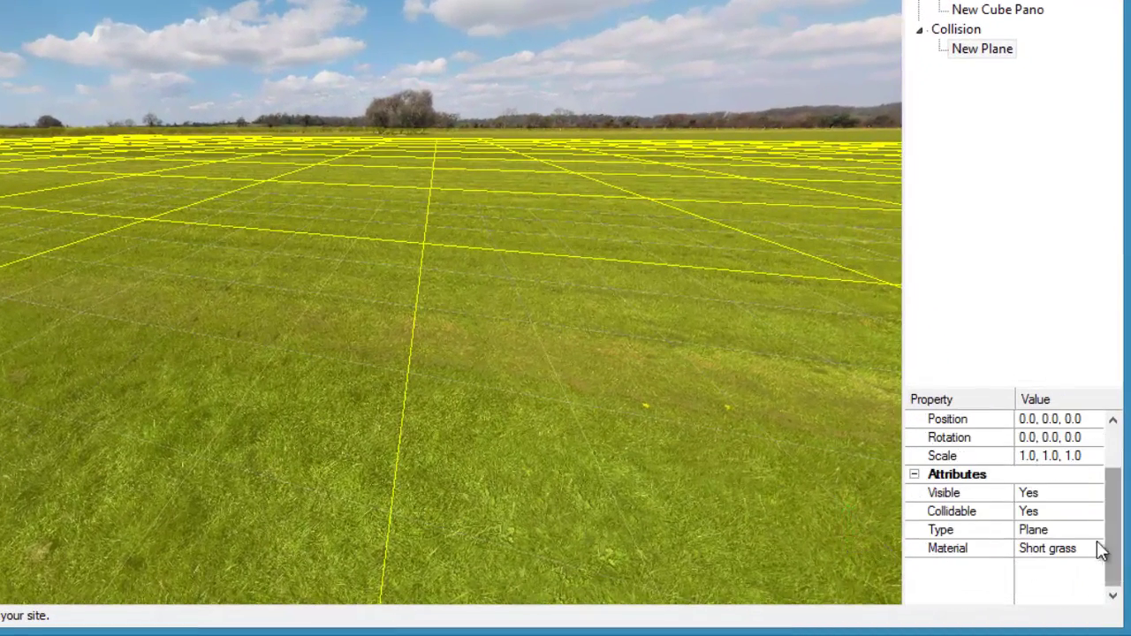
click(1097, 547)
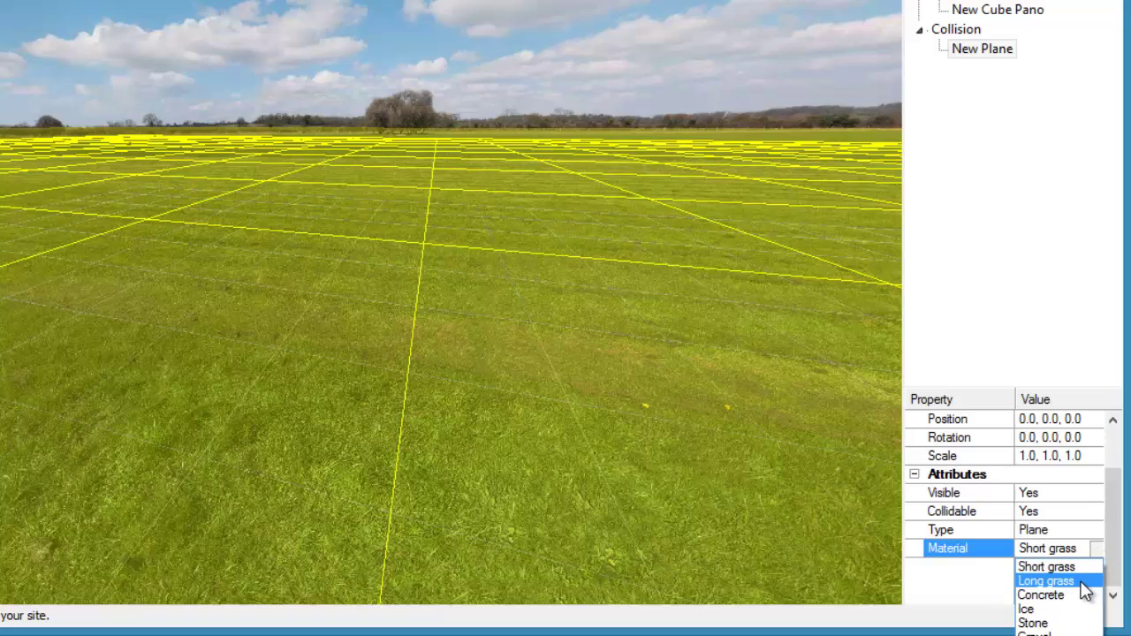
click(1047, 581)
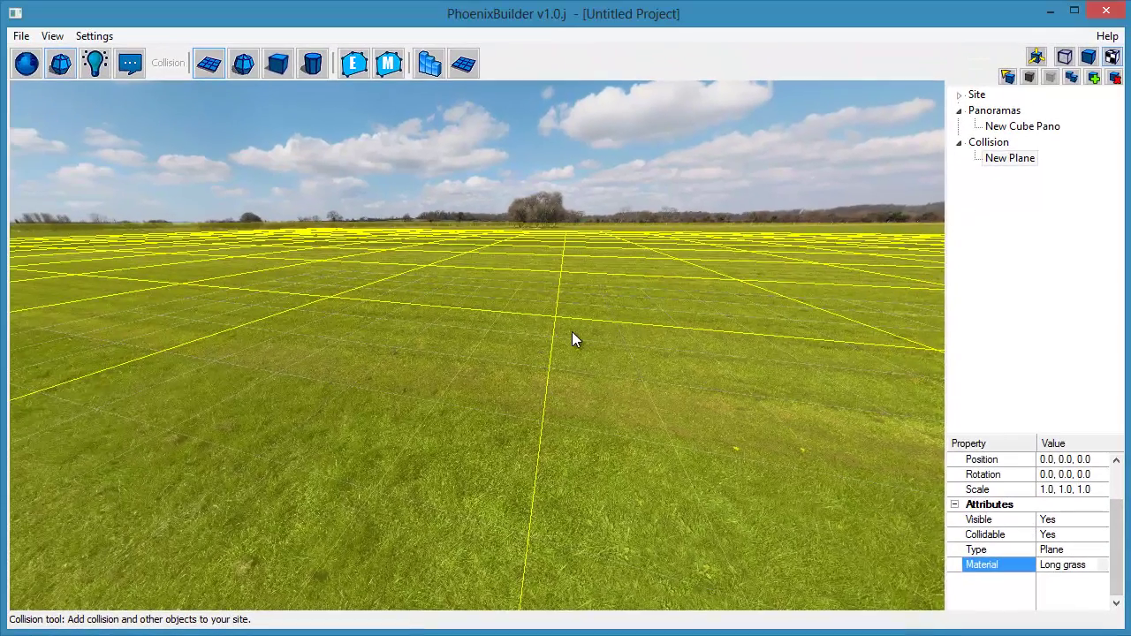
- Create a collision material area and name it Runway
drag(498, 292, 441, 290)
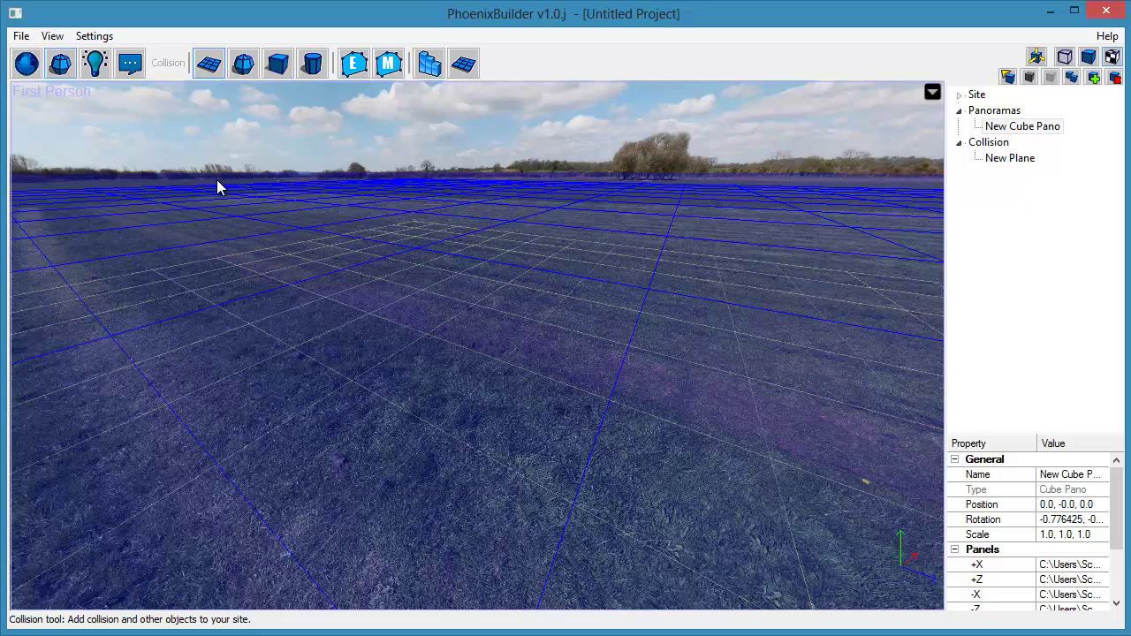
click(389, 63)
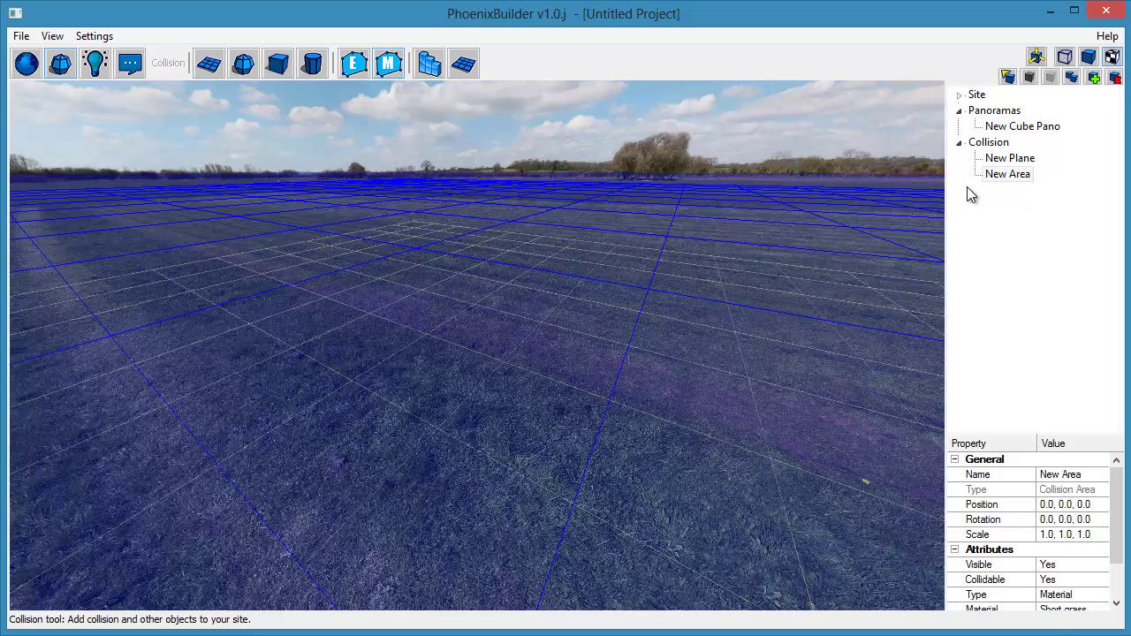
click(1010, 176)
click(1017, 182)
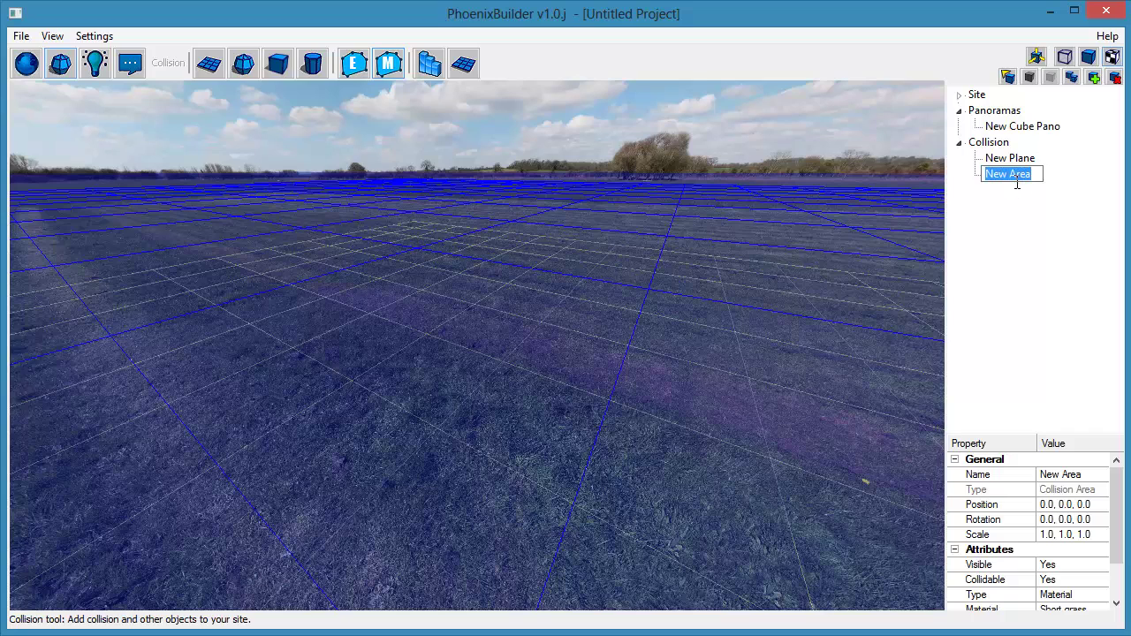
text(Runway)
key(Return)
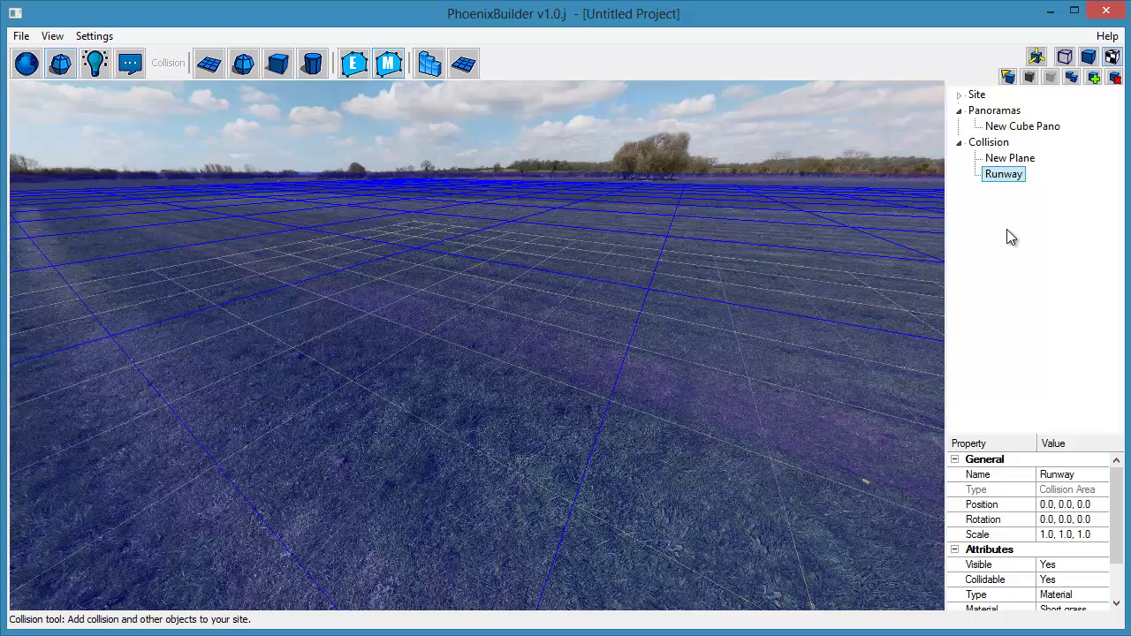
- Trace the Runway area's outline point by point on the ground around the mown strip of the field
drag(372, 288, 202, 239)
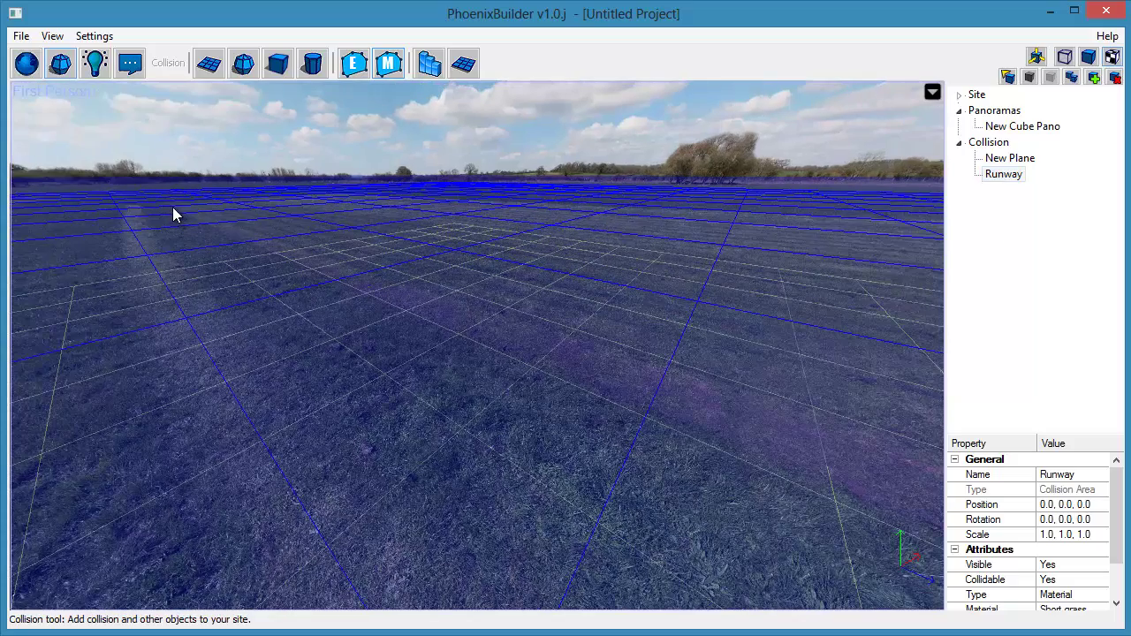
click(168, 201)
scroll(270, 214, up, 3)
right_drag(331, 213, 322, 202)
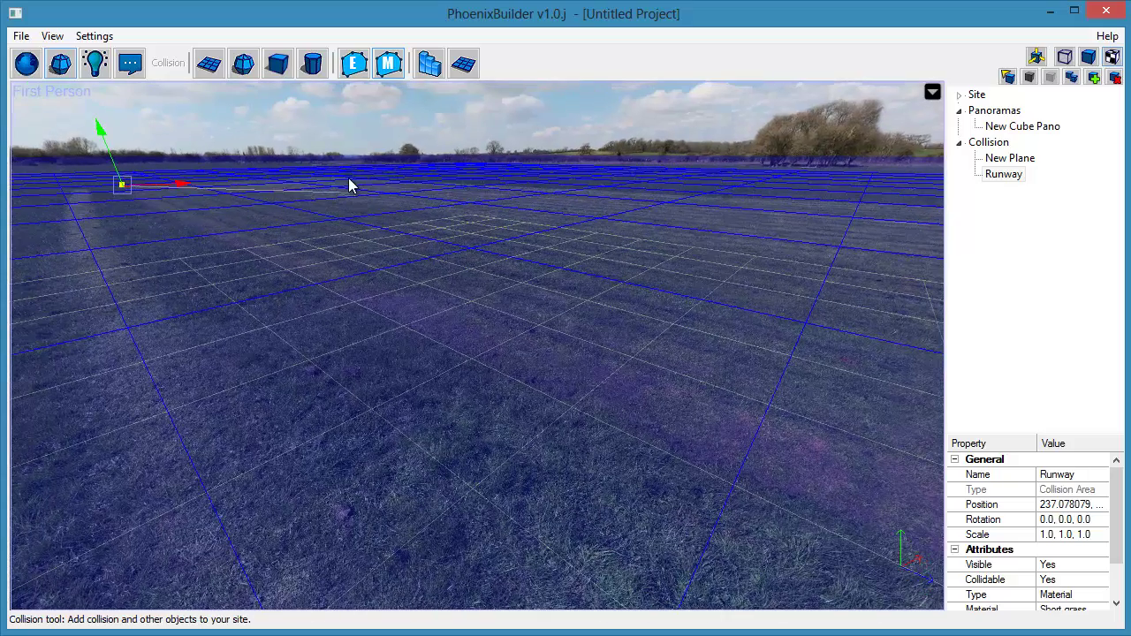
click(352, 181)
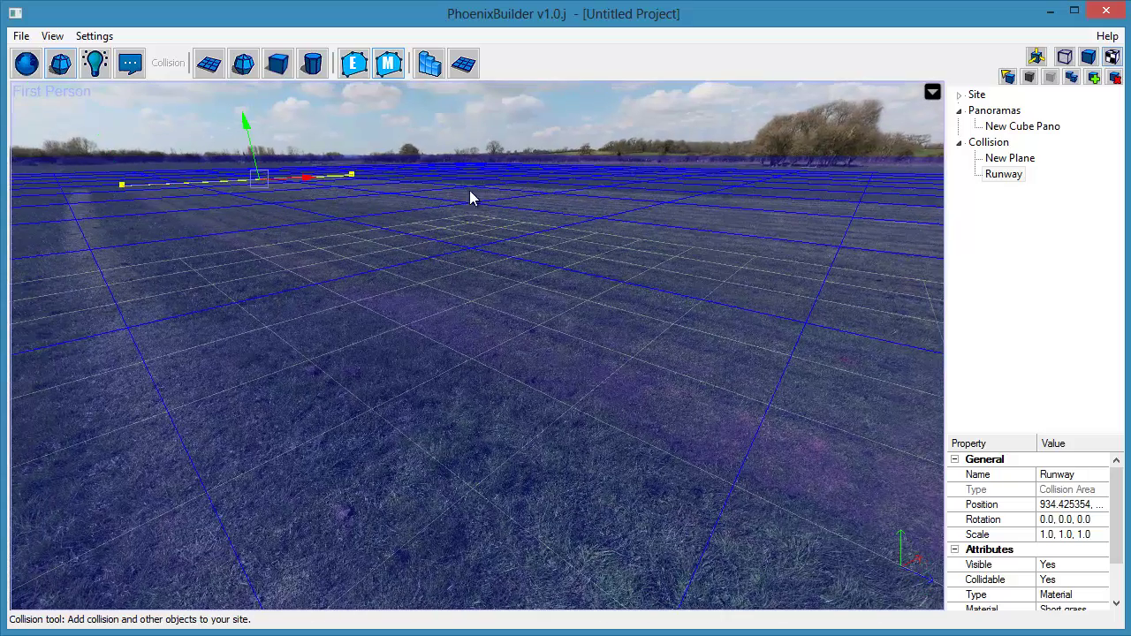
click(842, 201)
right_drag(401, 292, 551, 289)
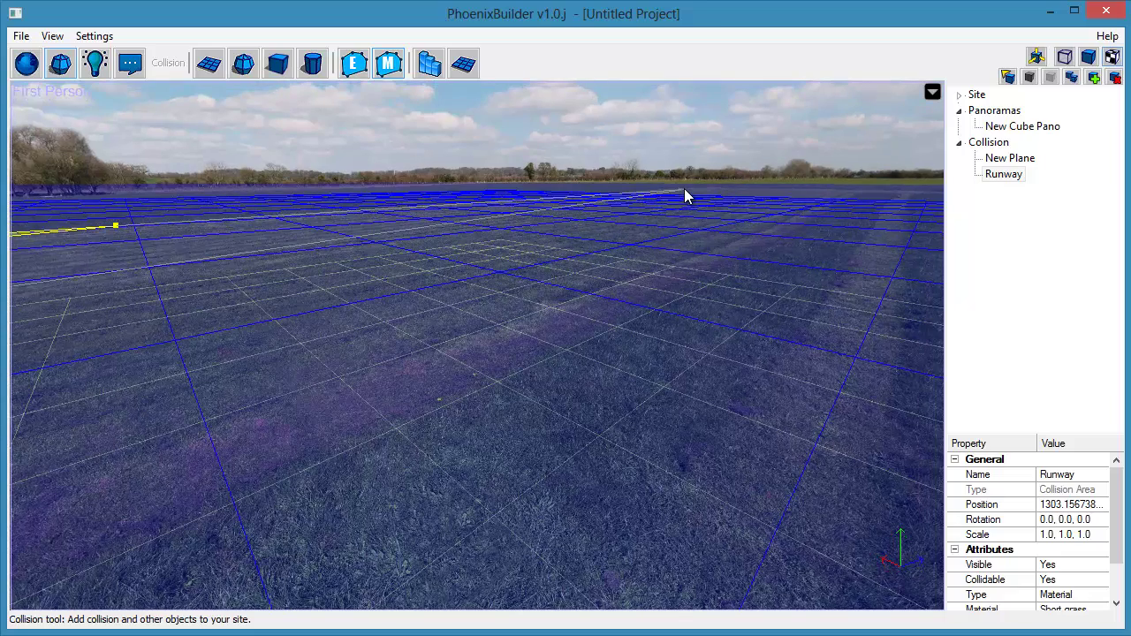
click(684, 189)
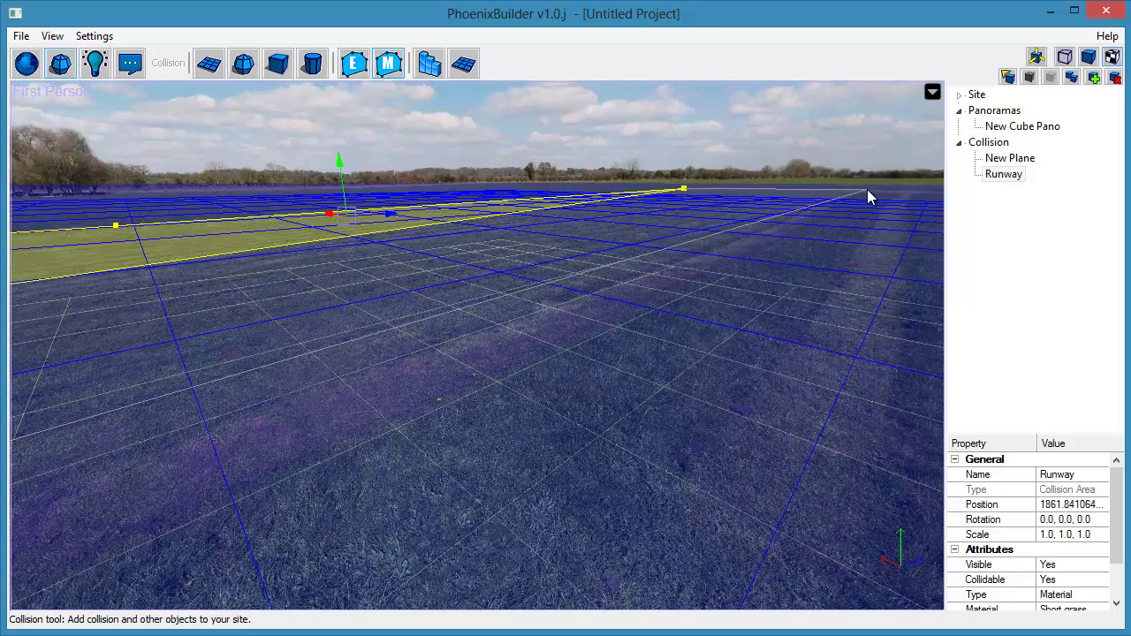
click(449, 388)
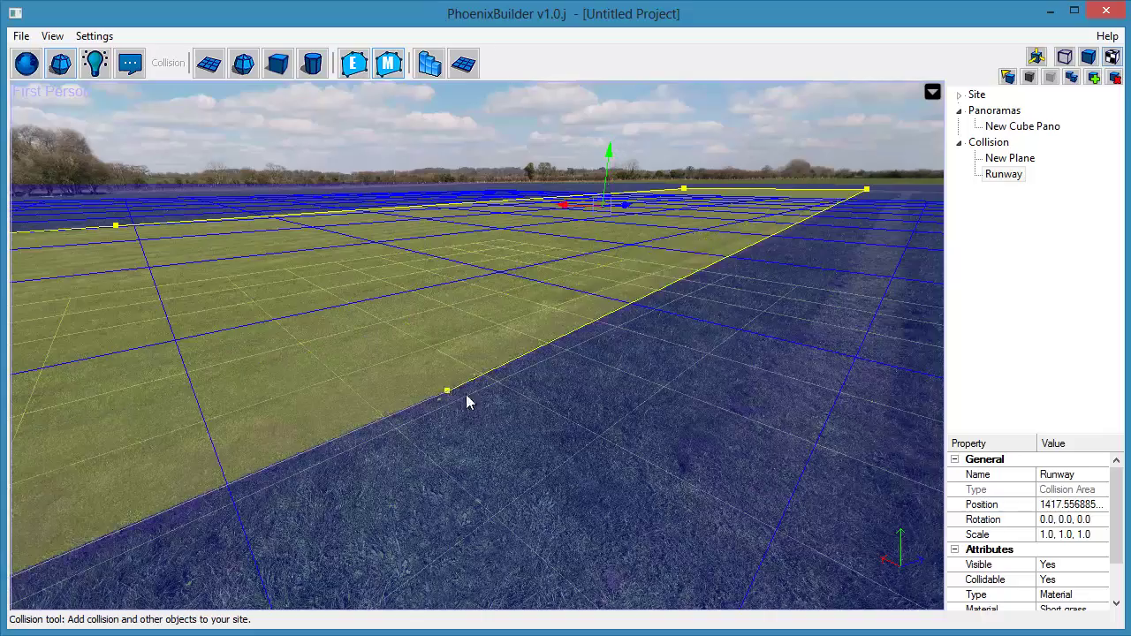
right_drag(505, 404, 403, 410)
click(411, 289)
right_drag(276, 389, 316, 387)
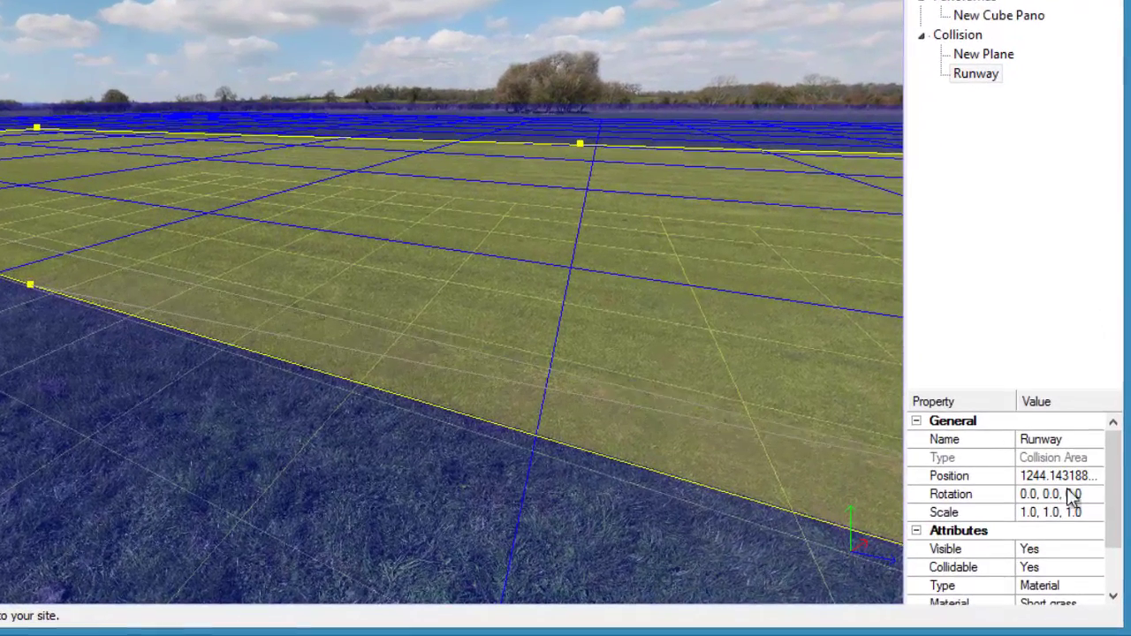
- Choose Short grass as the Runway area's material
click(1096, 505)
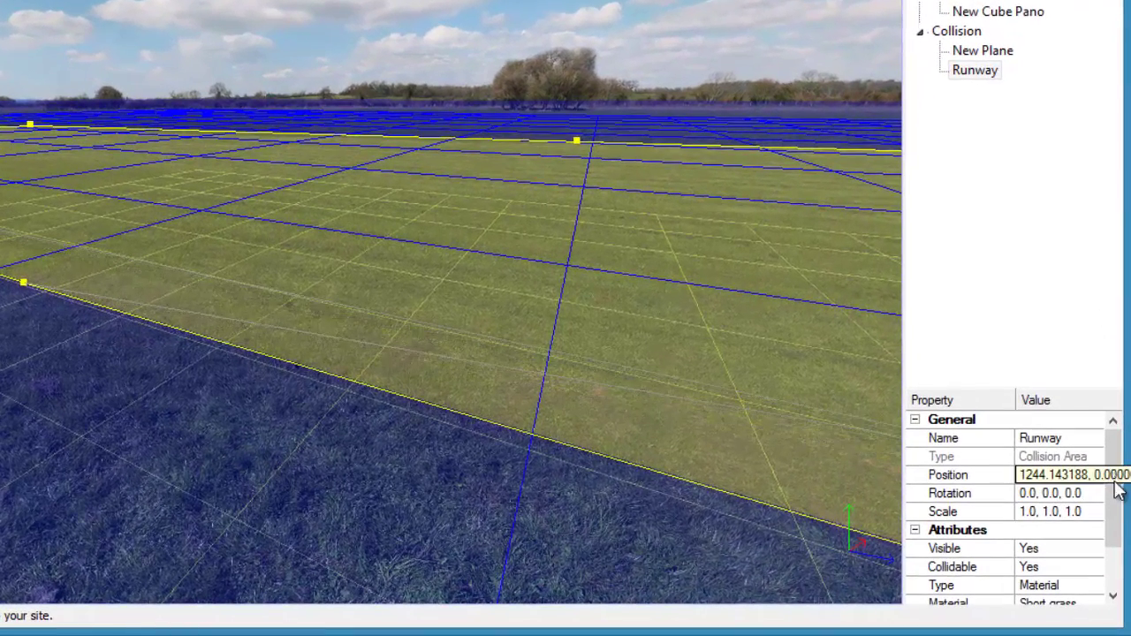
drag(1115, 496, 1114, 528)
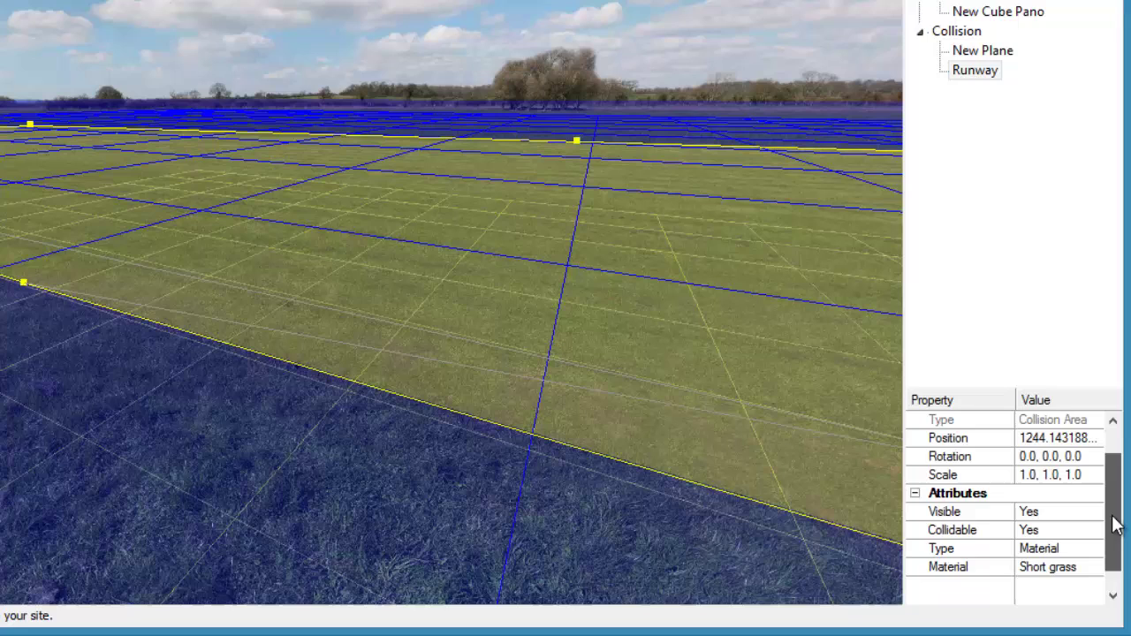
click(1092, 570)
click(1086, 585)
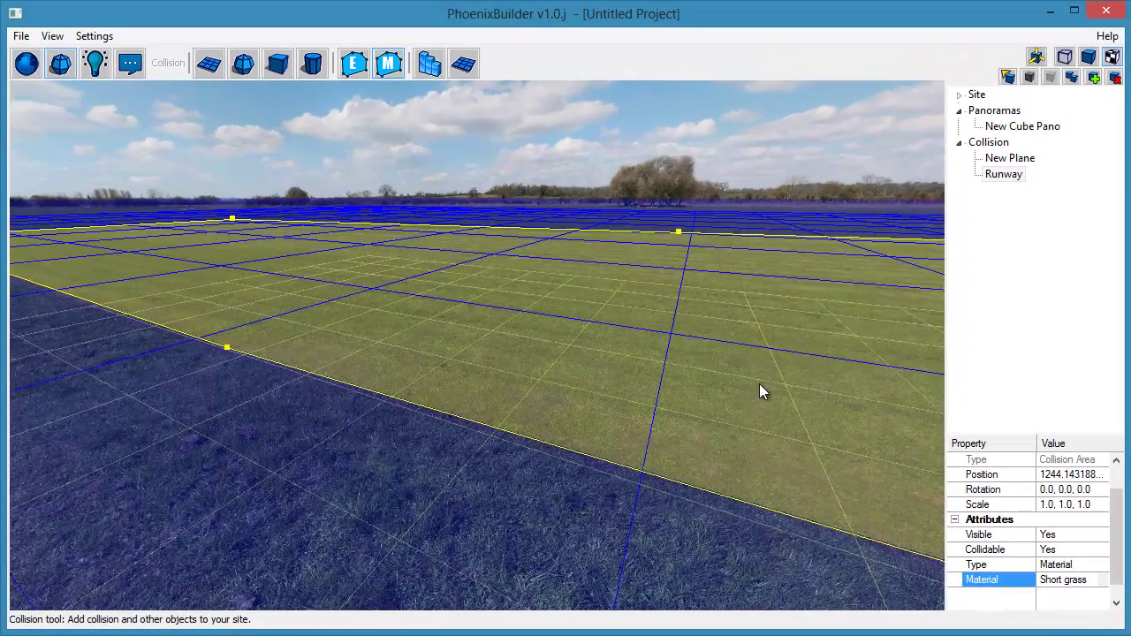
- Create a skyline with five base points along the foot of the large distant tree clump
right_drag(409, 313, 438, 287)
scroll(438, 288, up, 4)
right_drag(535, 303, 540, 296)
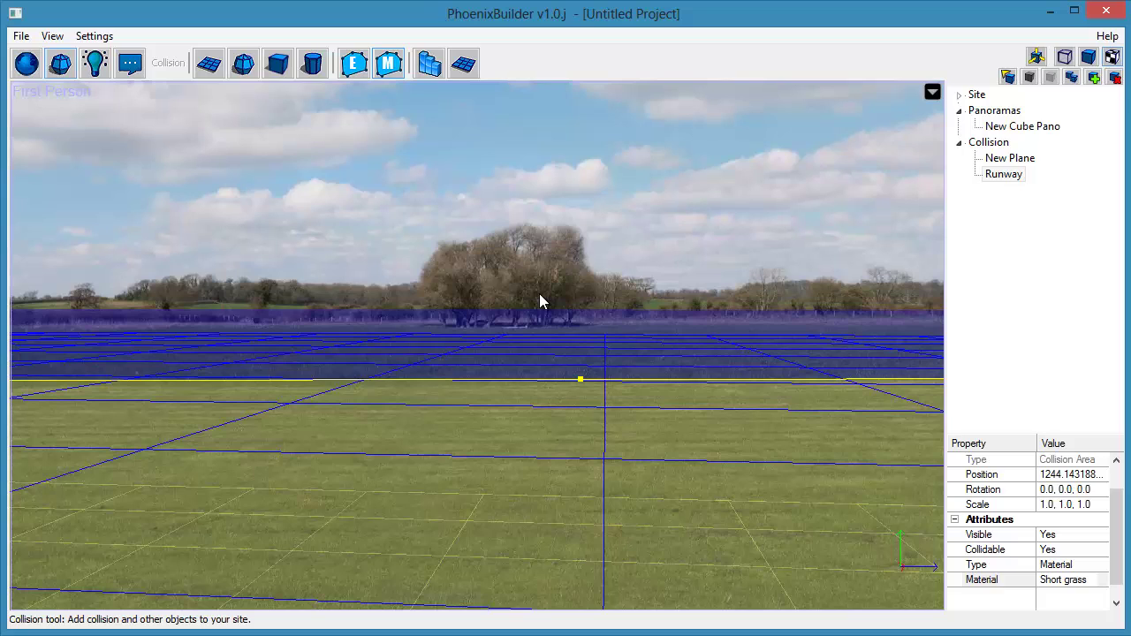
click(421, 71)
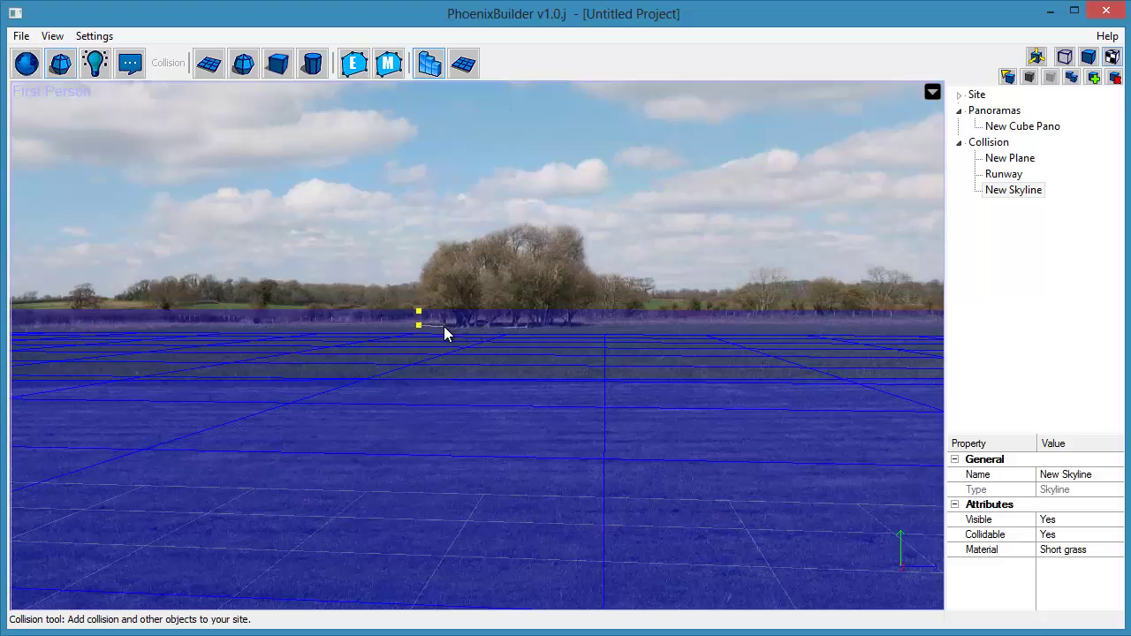
click(500, 326)
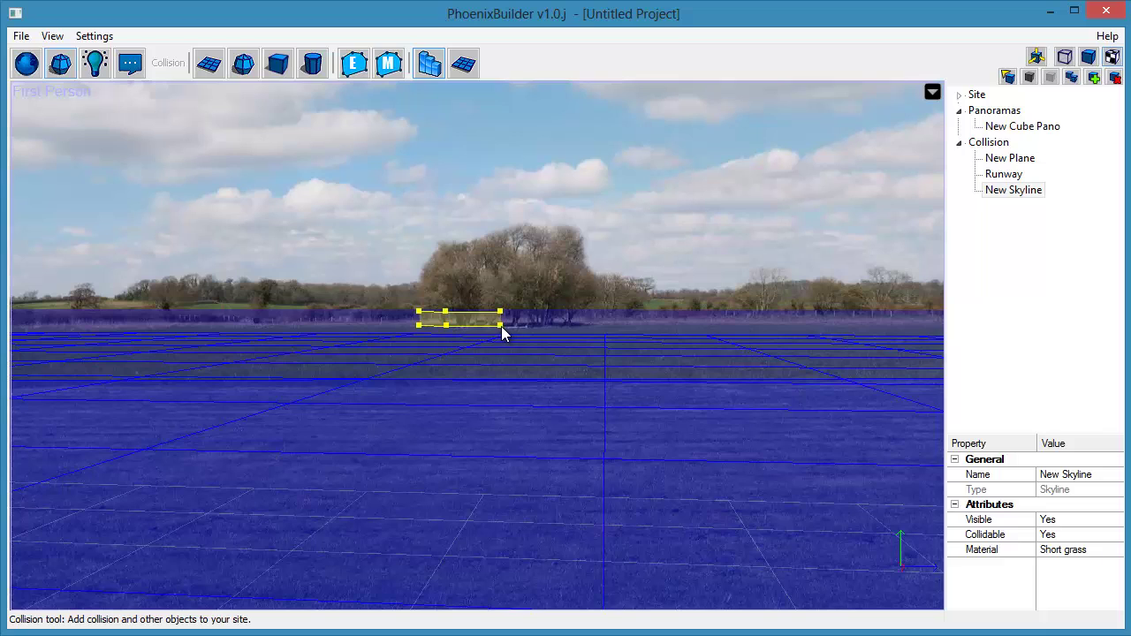
click(560, 326)
click(599, 326)
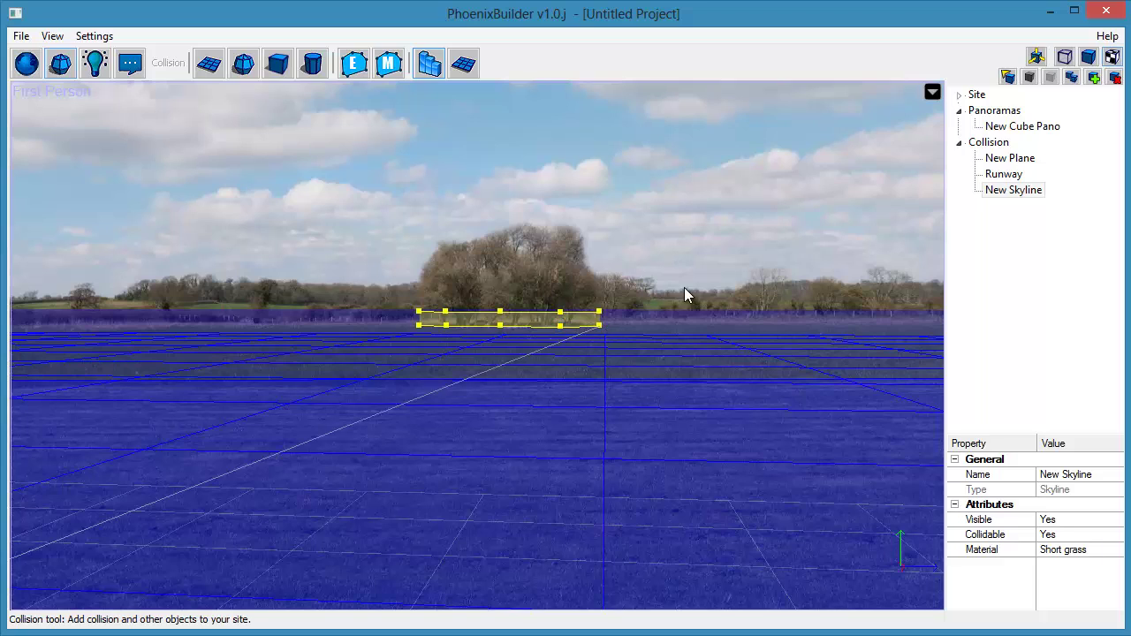
- Raise the skyline's five upper points to follow the outline of the tree canopy
drag(422, 313, 422, 270)
drag(446, 311, 448, 231)
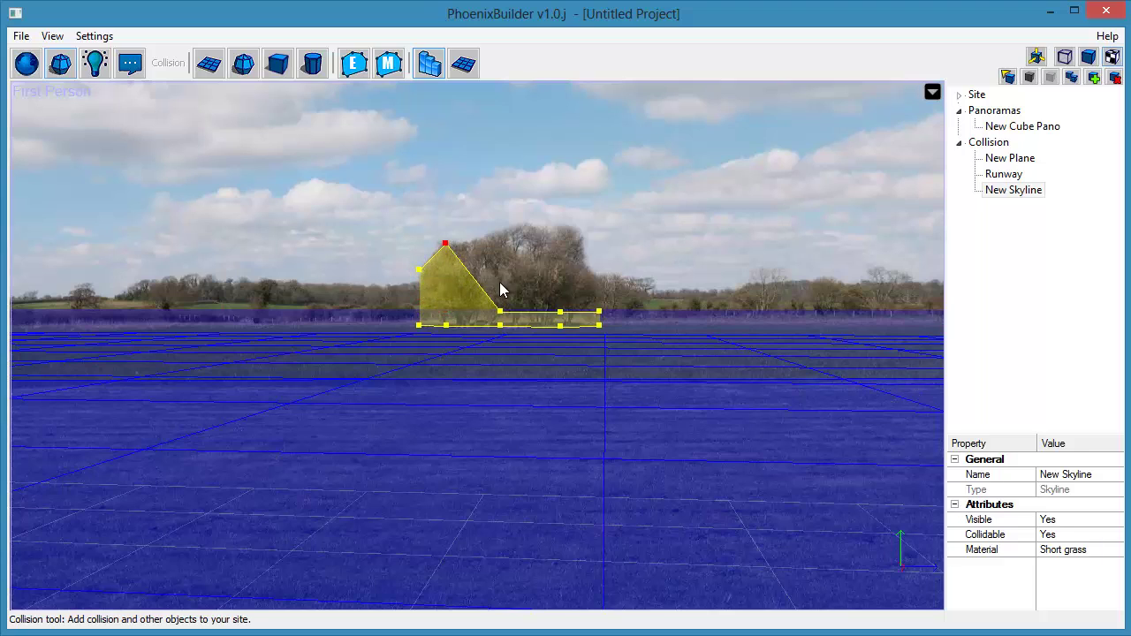
drag(502, 311, 520, 227)
drag(559, 317, 572, 232)
drag(600, 312, 599, 268)
- Rename the skyline as Far trees and set its material to Foliage
click(1017, 190)
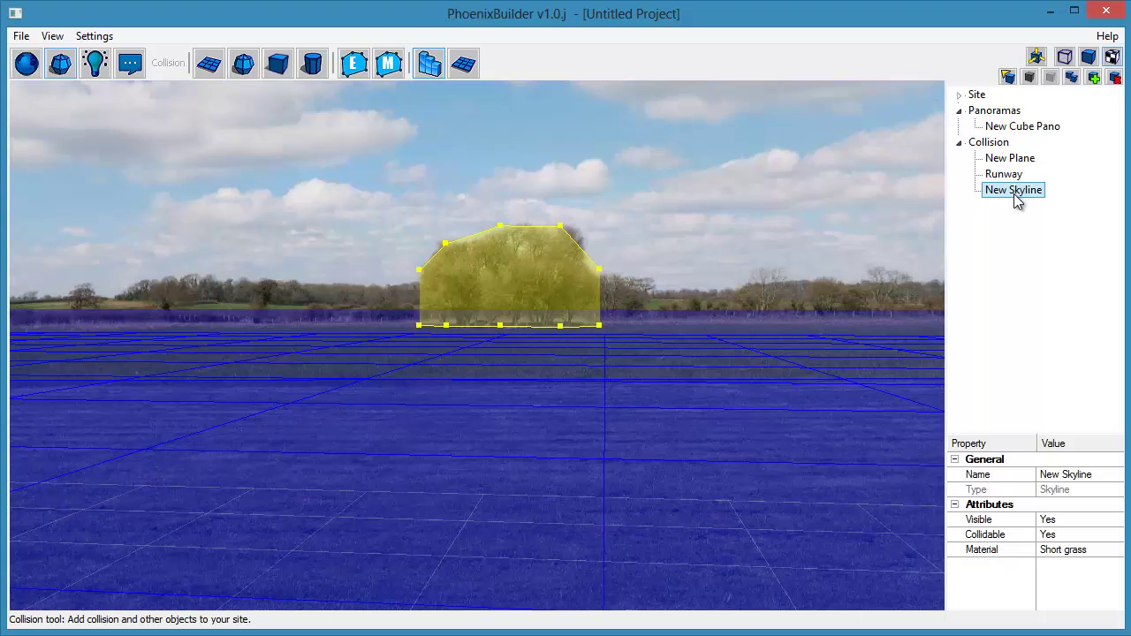
text(Far trees)
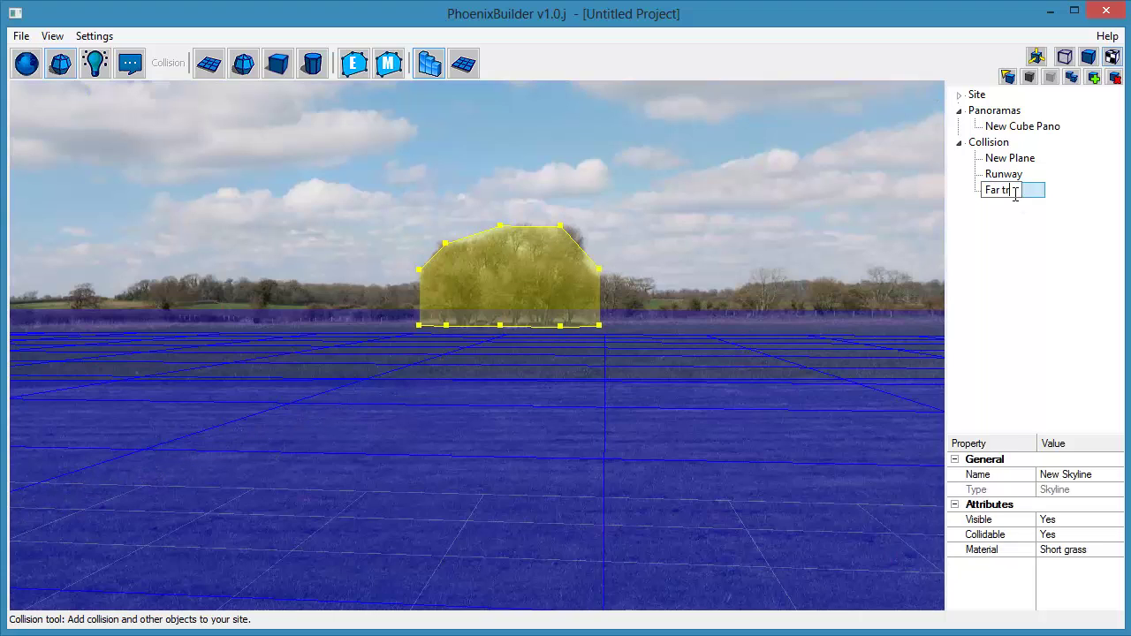
key(Return)
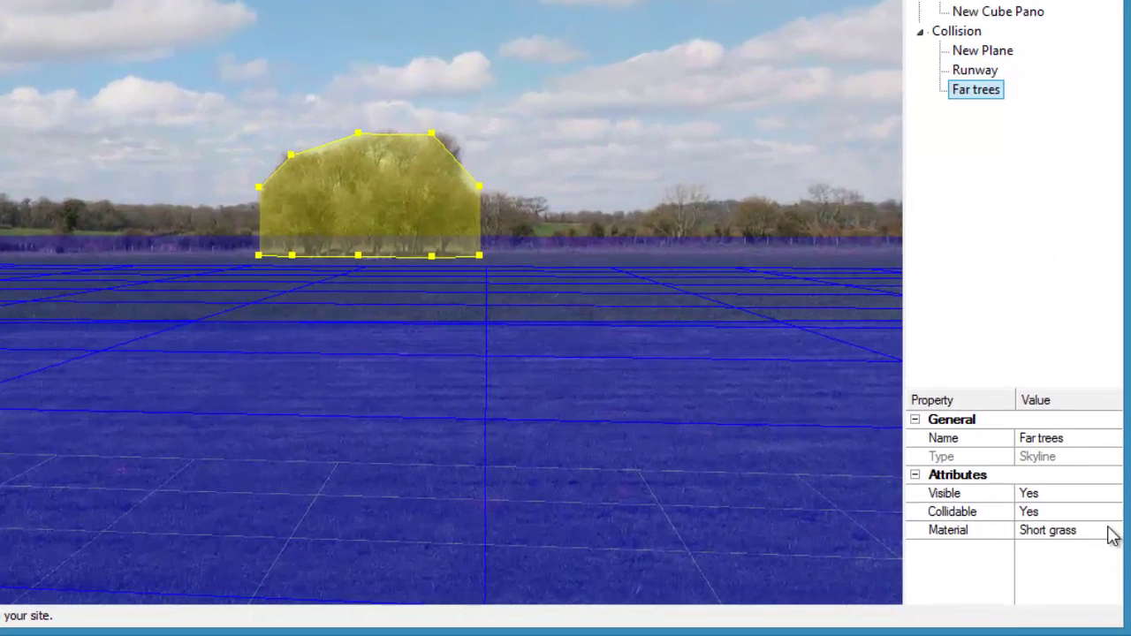
click(1119, 550)
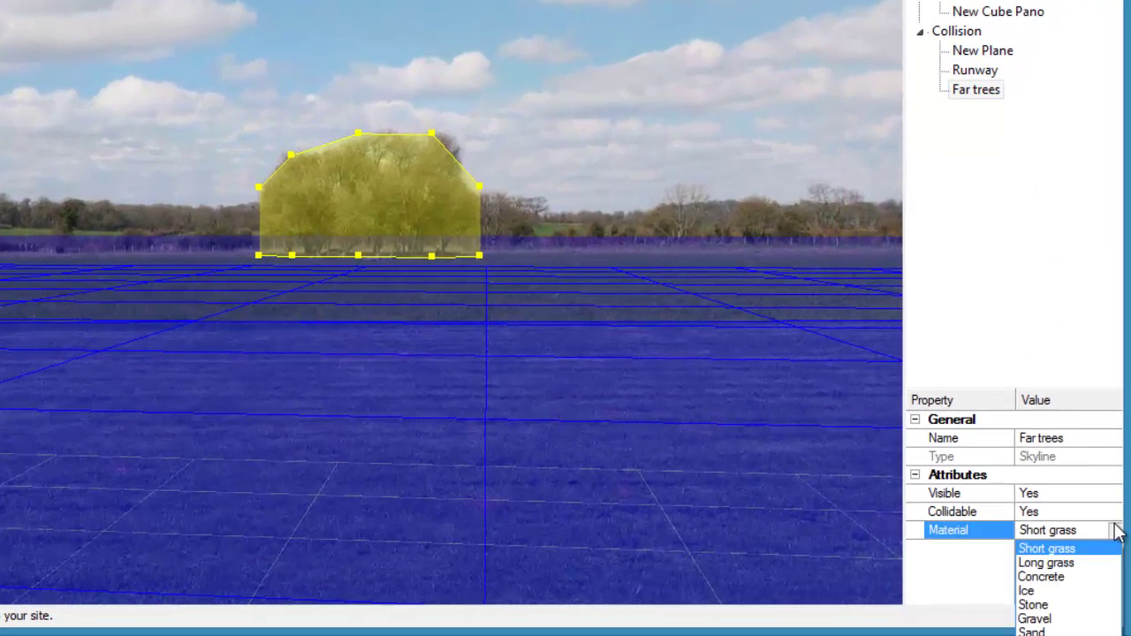
click(1076, 633)
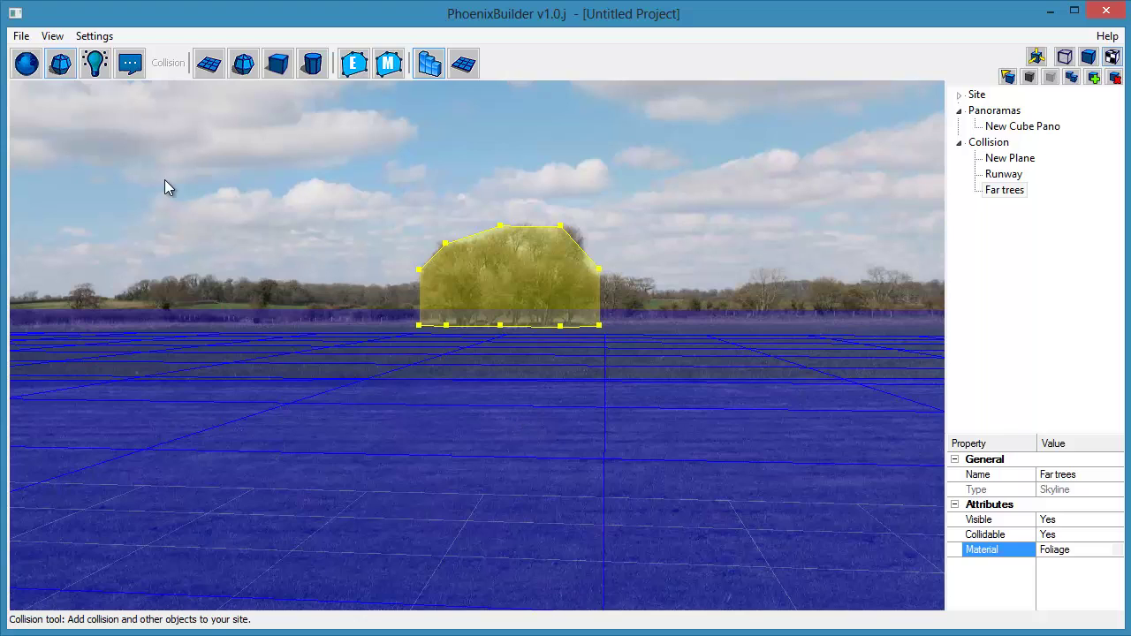
- Add a light to the site with the Environment tool
click(96, 64)
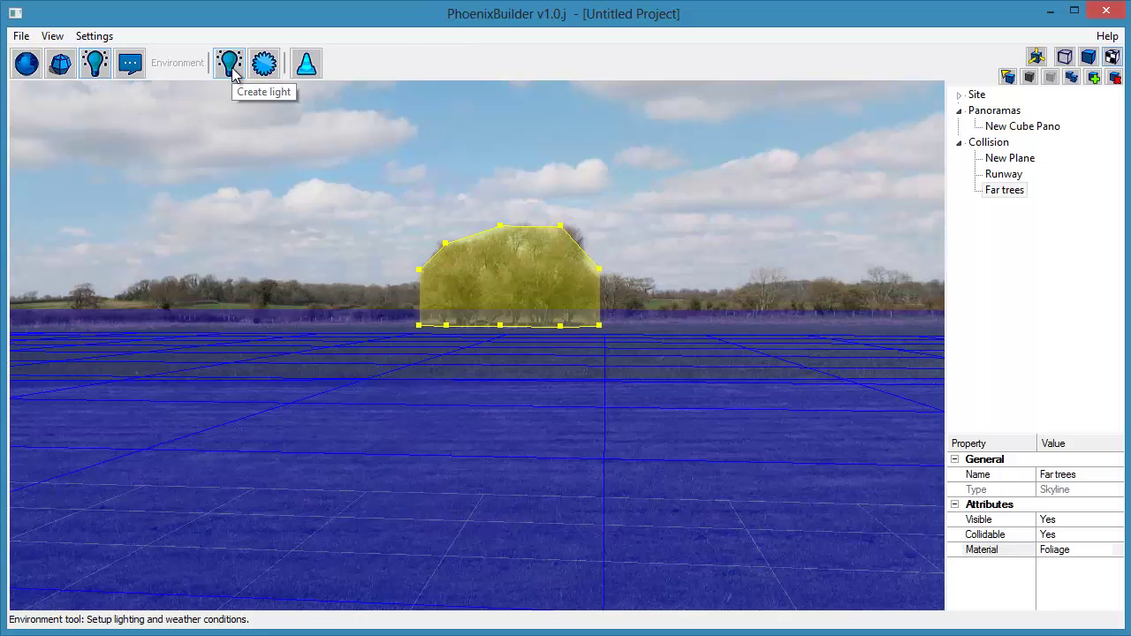
click(231, 67)
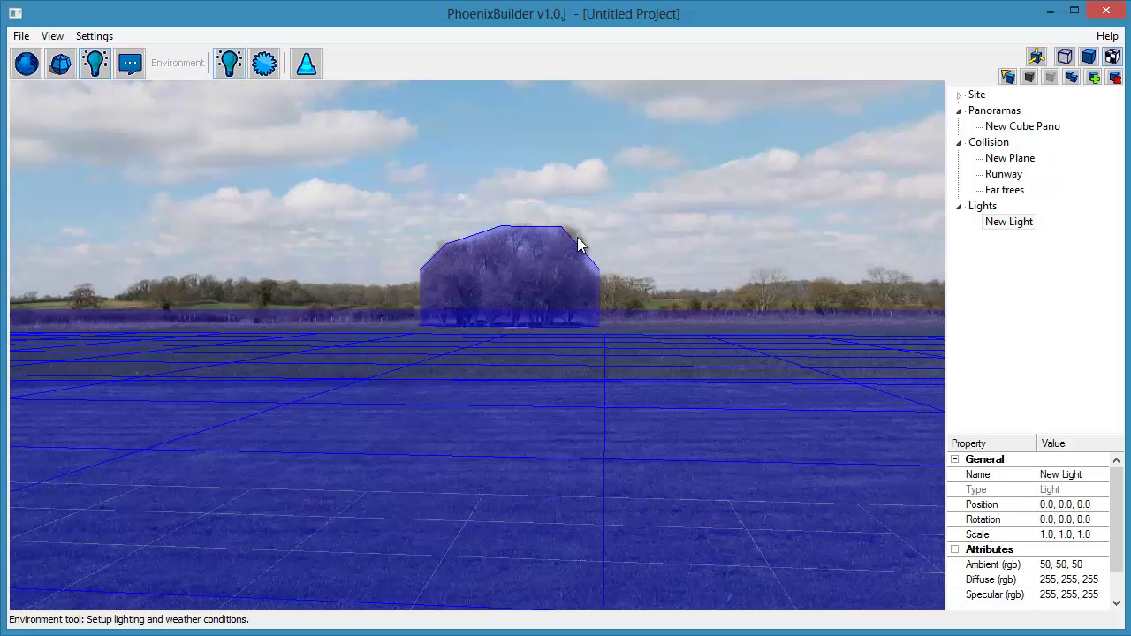
- Rename the new light as Sun
click(1024, 225)
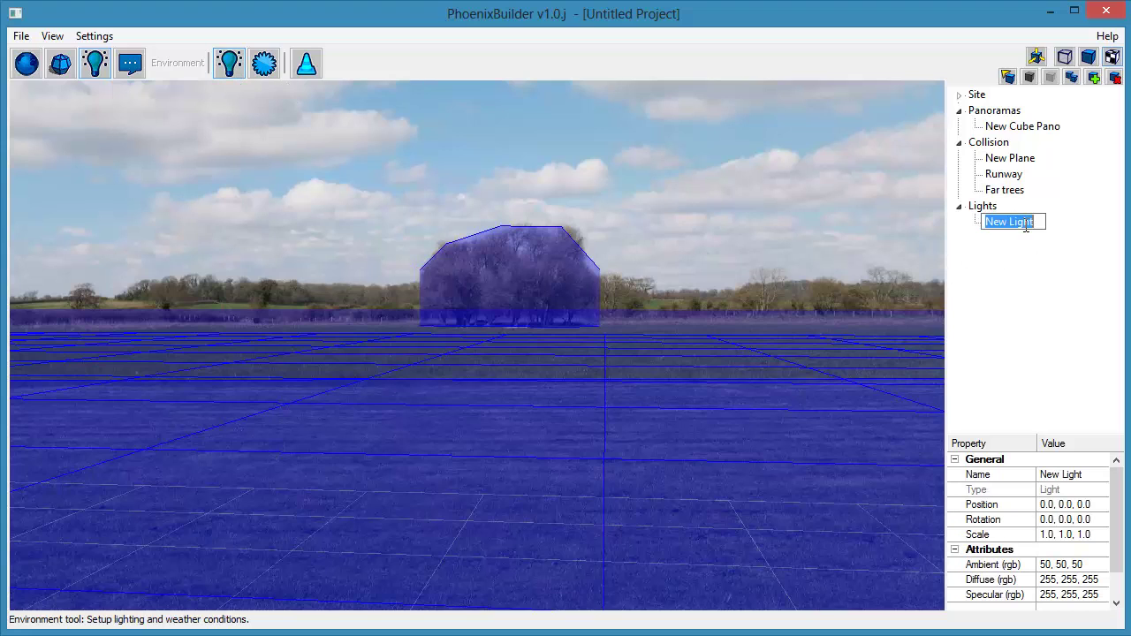
text(Sun)
key(Return)
- Raise the Sun light from the site origin high above the ground toward the sky
middle_drag(553, 381, 456, 526)
drag(491, 554, 395, 356)
middle_drag(395, 349, 448, 352)
drag(478, 508, 407, 107)
middle_drag(591, 393, 614, 425)
drag(505, 467, 501, 222)
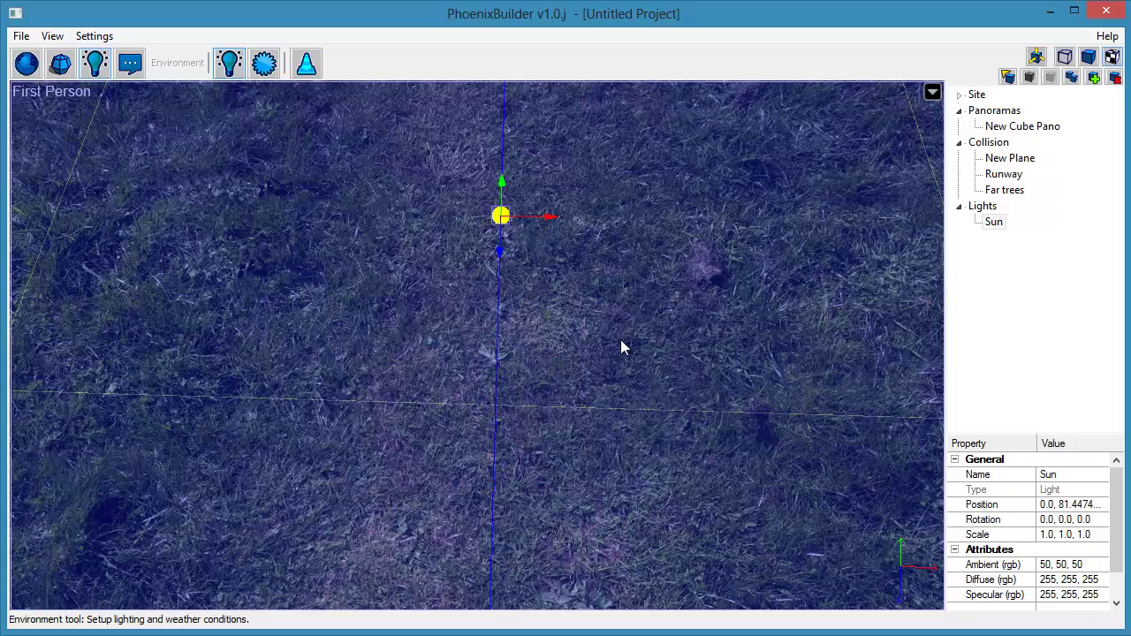
middle_drag(621, 345, 609, 310)
drag(554, 546, 677, 347)
middle_drag(677, 342, 648, 383)
drag(579, 532, 516, 107)
- Align the Sun light with the bright sun area in the panorama's sky, at about -45 in X
middle_drag(591, 234, 635, 344)
mouse_move(634, 351)
mouse_down()
mouse_move(657, 327)
mouse_move(679, 338)
mouse_move(636, 354)
mouse_up()
drag(722, 377, 229, 369)
drag(697, 362, 283, 307)
drag(477, 372, 389, 124)
drag(442, 344, 446, 332)
mouse_move(433, 594)
mouse_down()
mouse_move(404, 207)
mouse_move(395, 257)
mouse_up()
drag(498, 303, 505, 281)
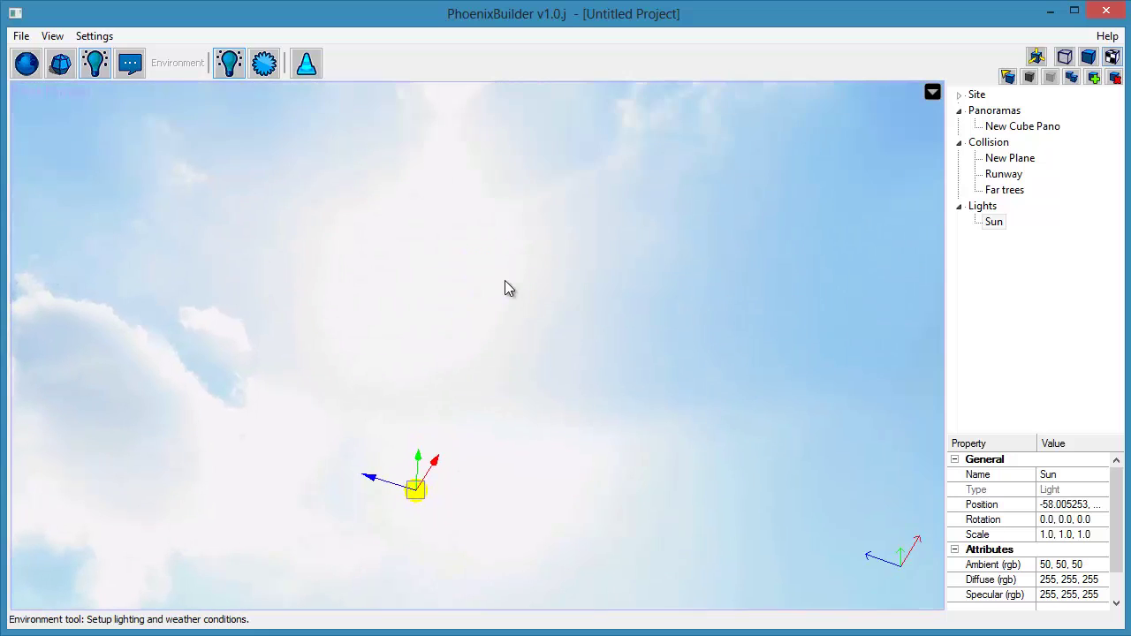
drag(432, 369, 417, 279)
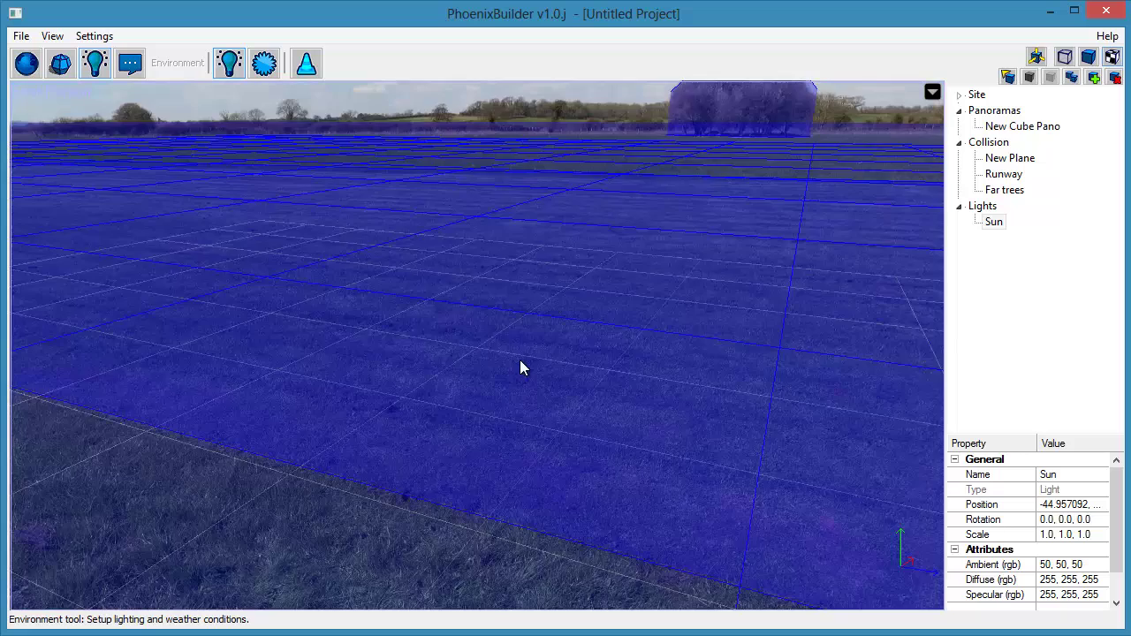
- Show a second viewport, set it to the Top view and frame the origin and runway area in it
key(space)
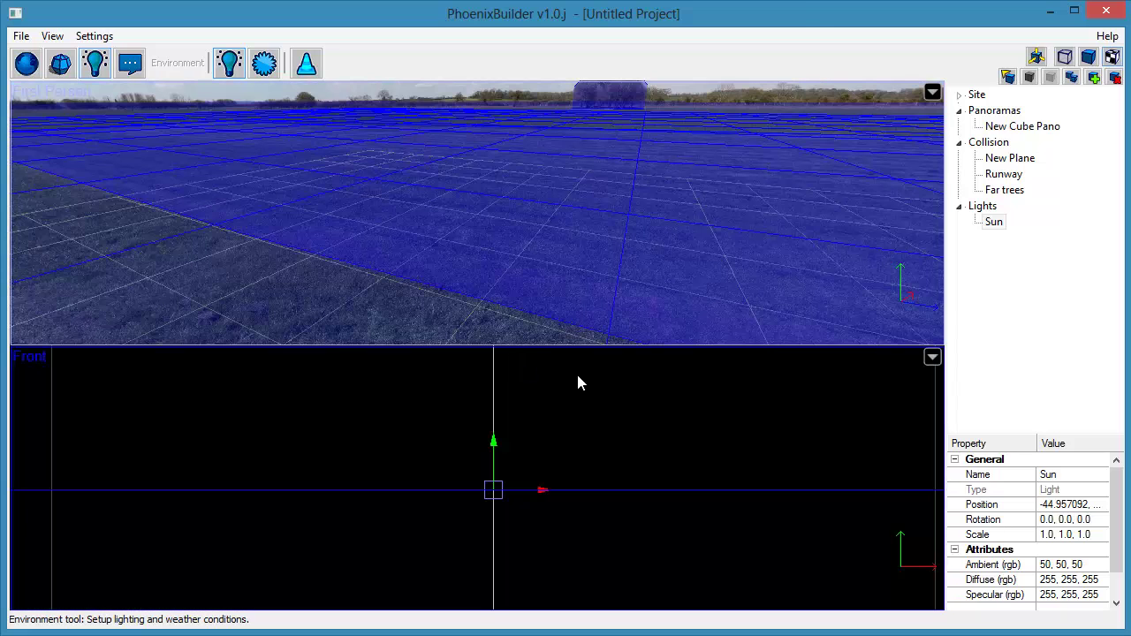
click(934, 359)
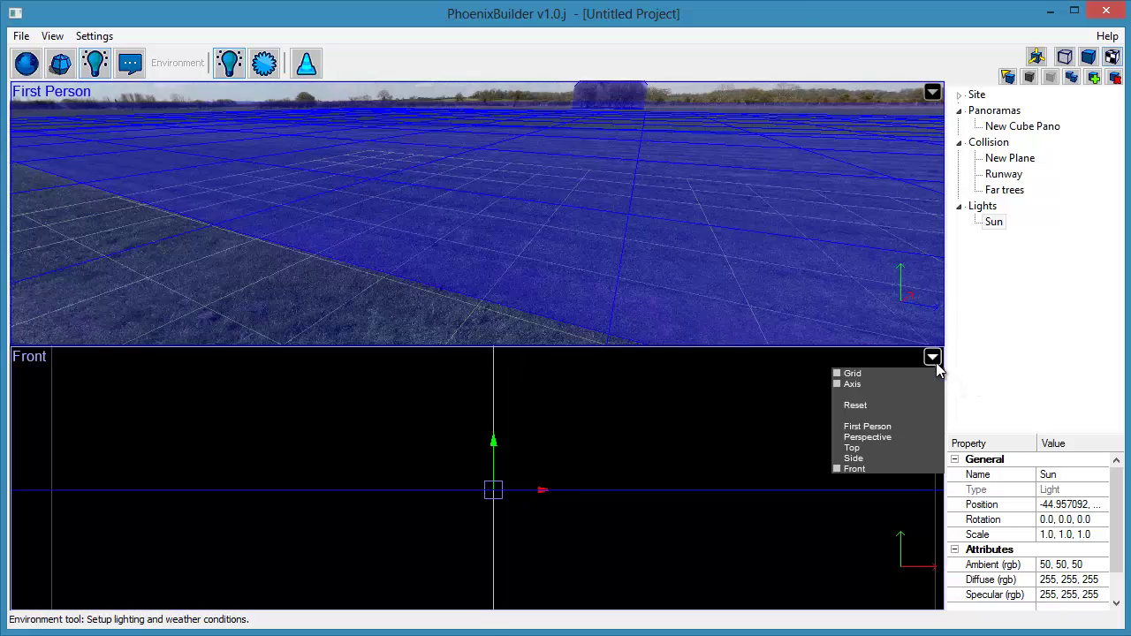
click(852, 447)
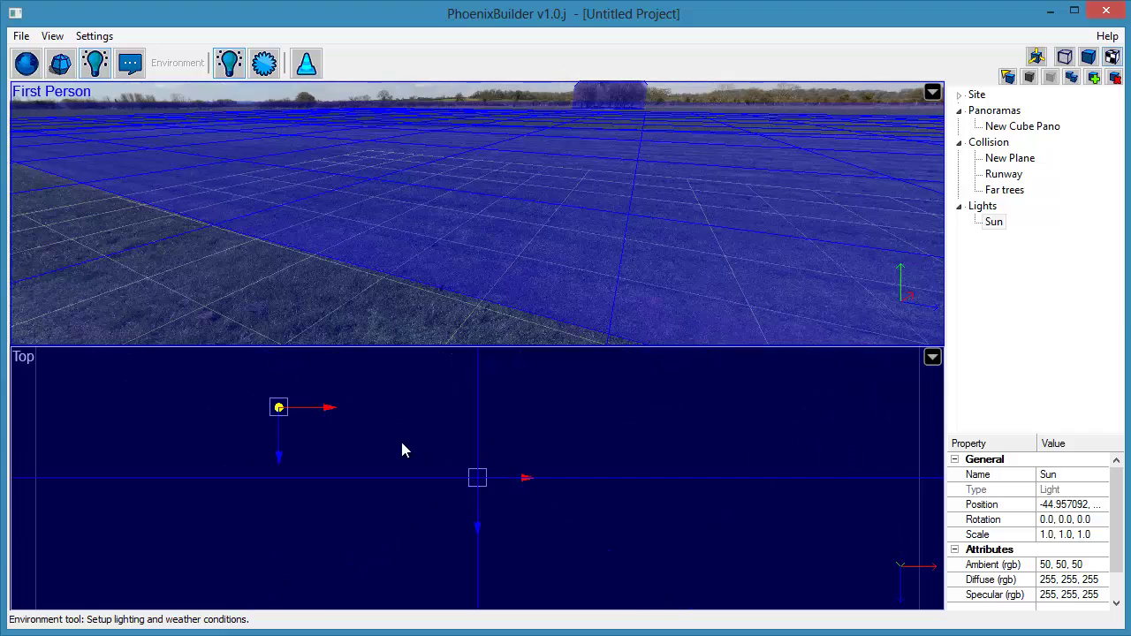
scroll(496, 480, down, 5)
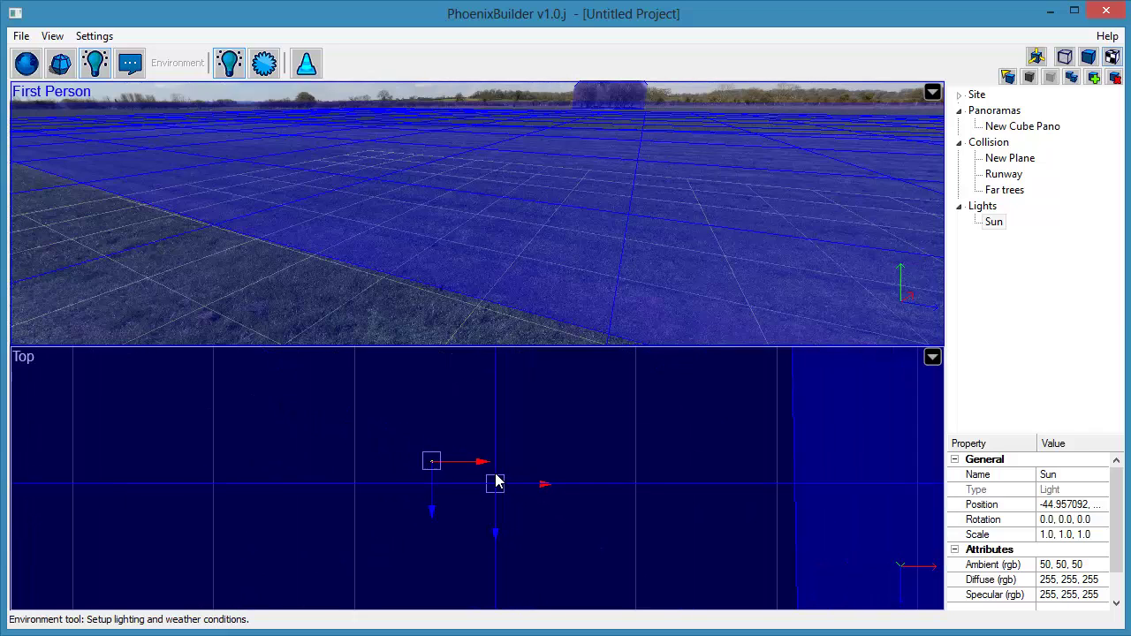
scroll(495, 480, down, 5)
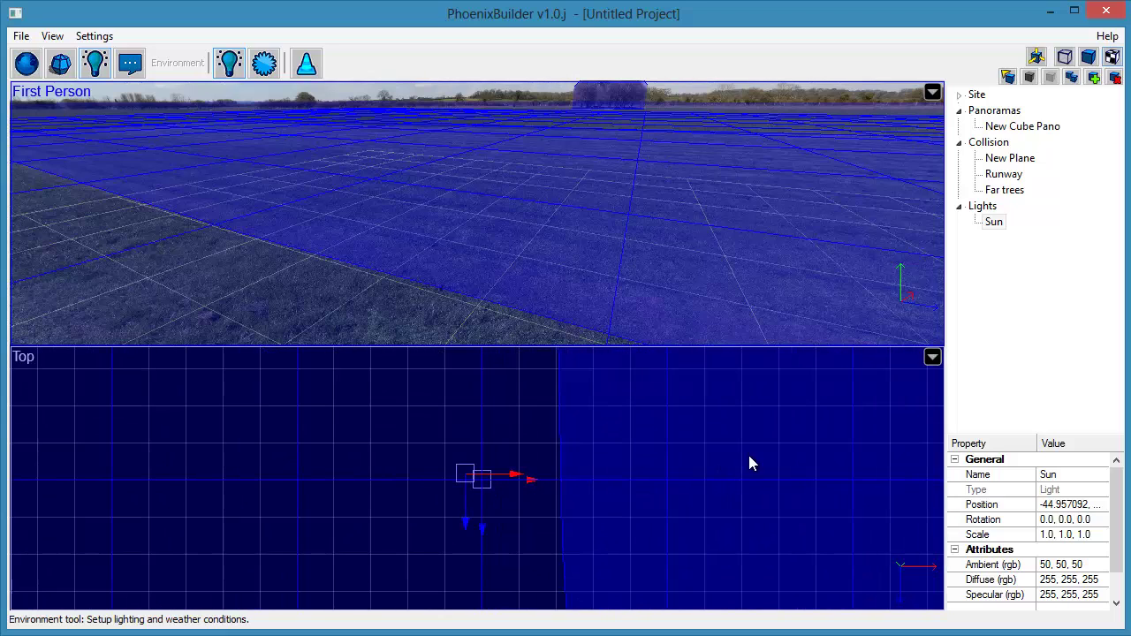
middle_drag(749, 456, 526, 580)
scroll(592, 530, down, 5)
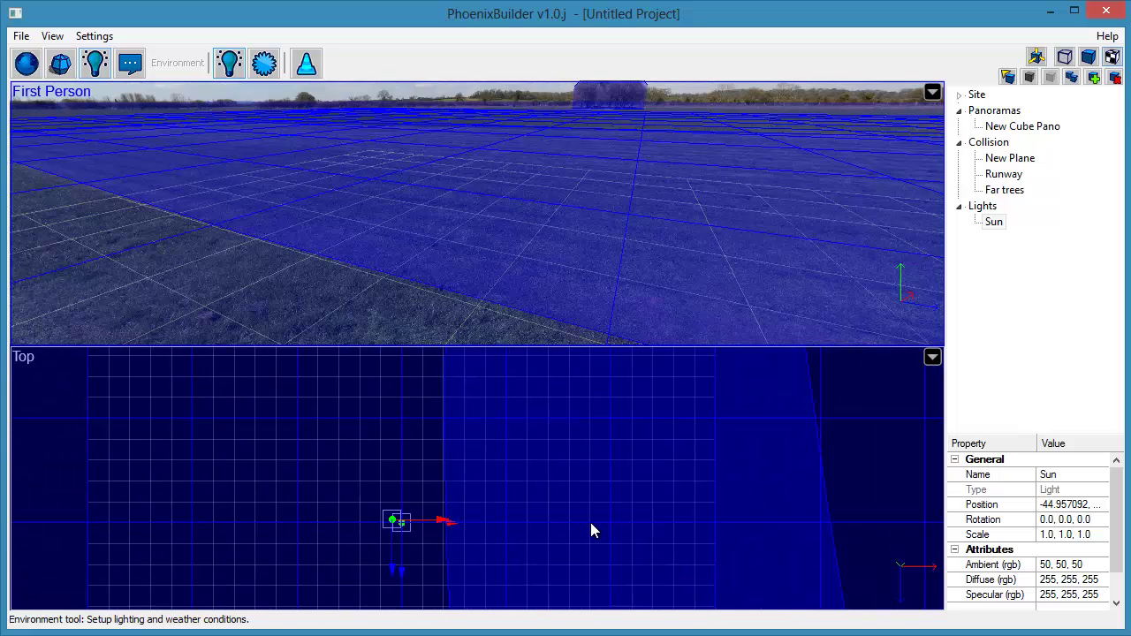
scroll(592, 531, up, 3)
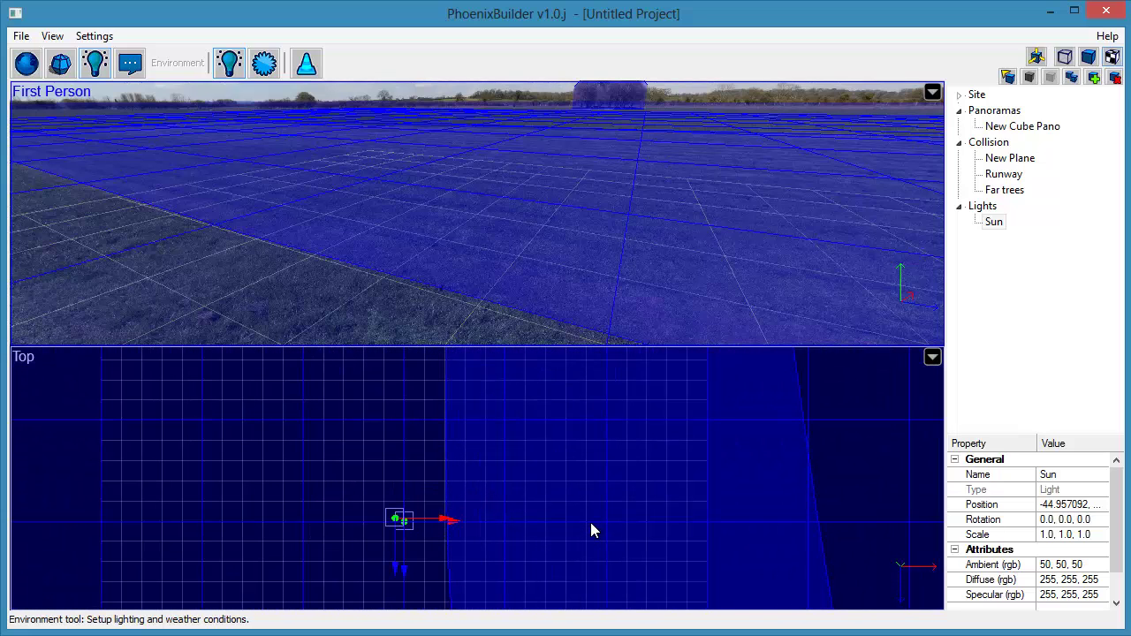
- Add a position marker to the site and place it on the runway at about 455 in X
click(310, 74)
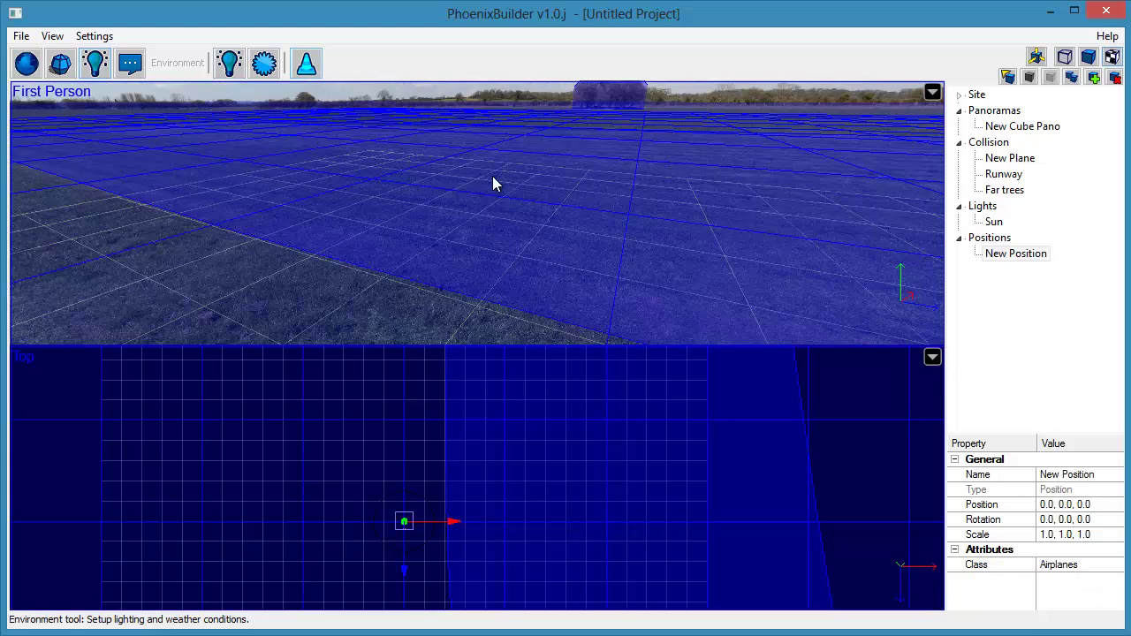
click(1013, 258)
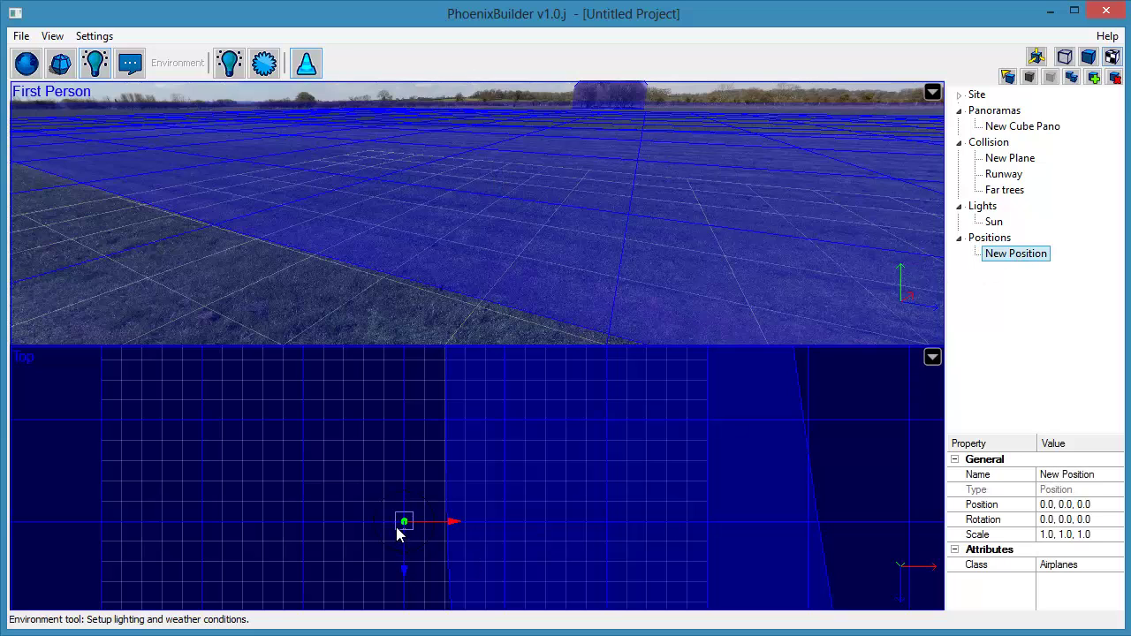
mouse_move(405, 527)
mouse_down()
mouse_move(520, 504)
mouse_move(522, 518)
mouse_move(491, 518)
mouse_move(480, 502)
mouse_move(507, 457)
mouse_move(502, 431)
mouse_move(509, 449)
mouse_move(507, 428)
mouse_move(525, 411)
mouse_move(499, 392)
mouse_up()
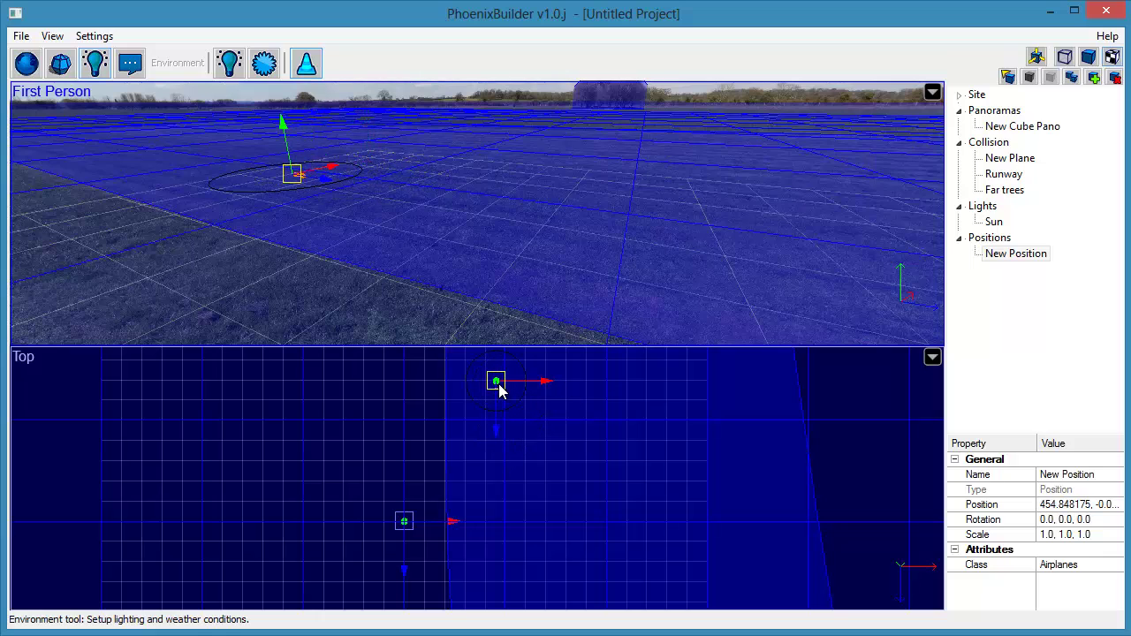
- Rotate the position marker about its vertical axis to about -0.7 degrees
scroll(465, 428, up, 3)
middle_drag(591, 511, 611, 635)
scroll(593, 521, up, 4)
key(shift)
key(shift)
mouse_move(616, 482)
mouse_down()
mouse_move(593, 463)
mouse_move(553, 461)
mouse_up()
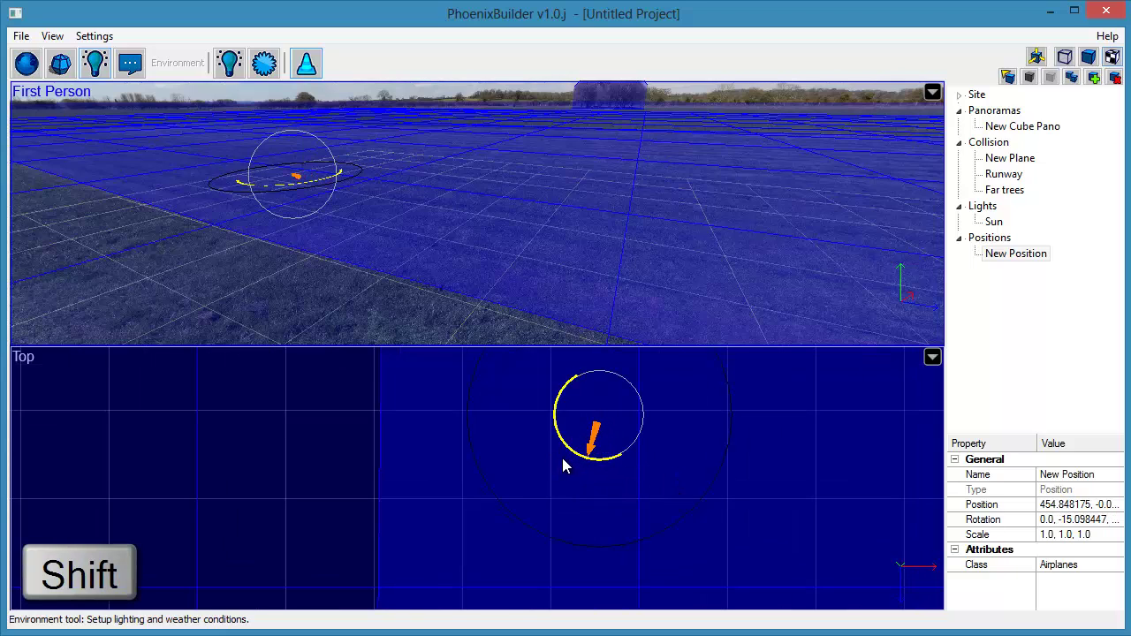
shift+drag(565, 460, 571, 469)
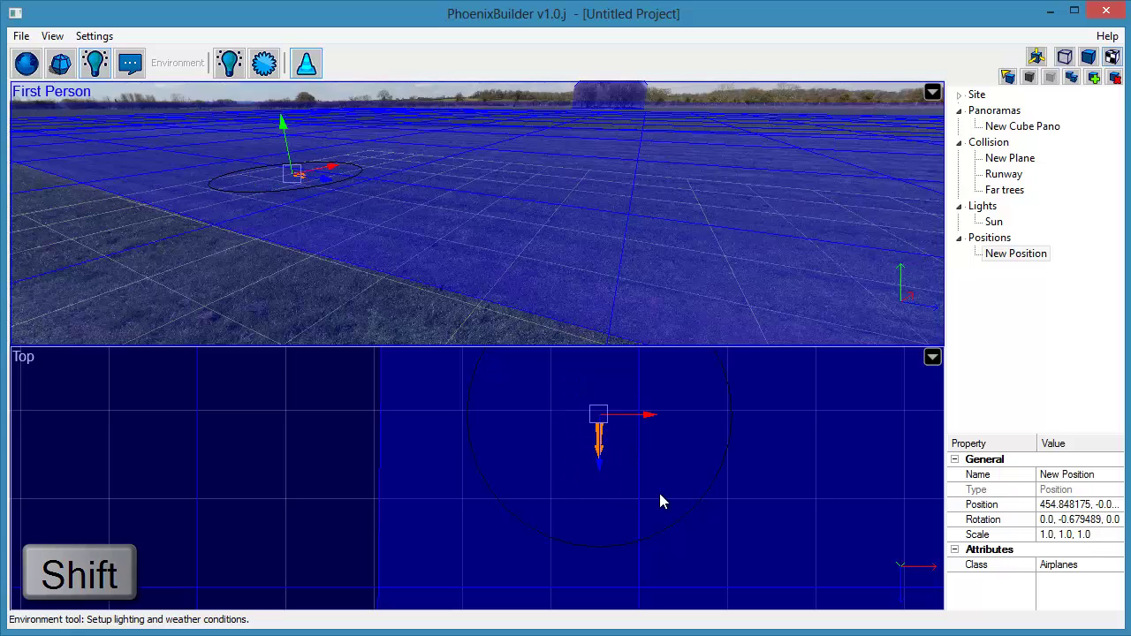
- Rename the position marker as default 1 and choose Airplanes as its class
click(1004, 256)
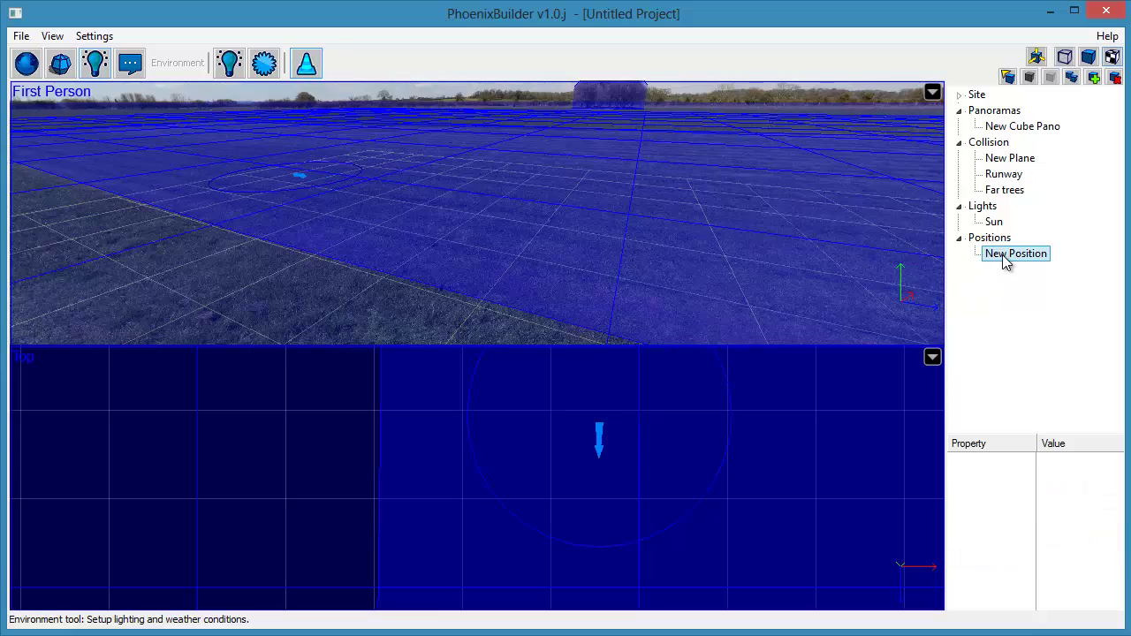
click(1003, 256)
text(def)
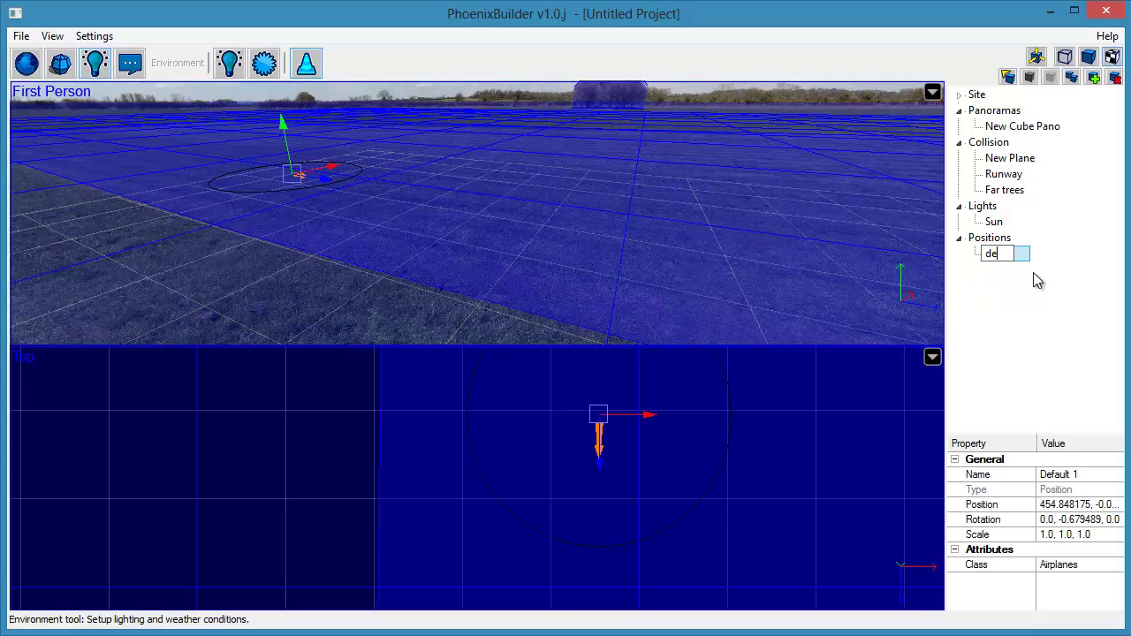
text(ault 1)
key(Return)
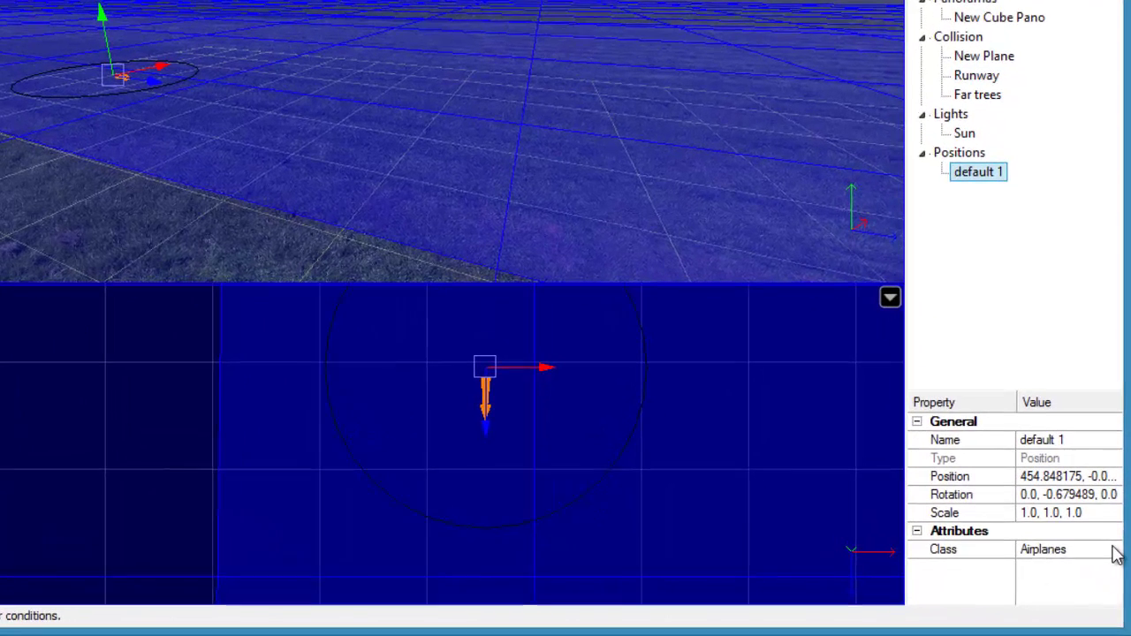
click(1119, 566)
click(1069, 567)
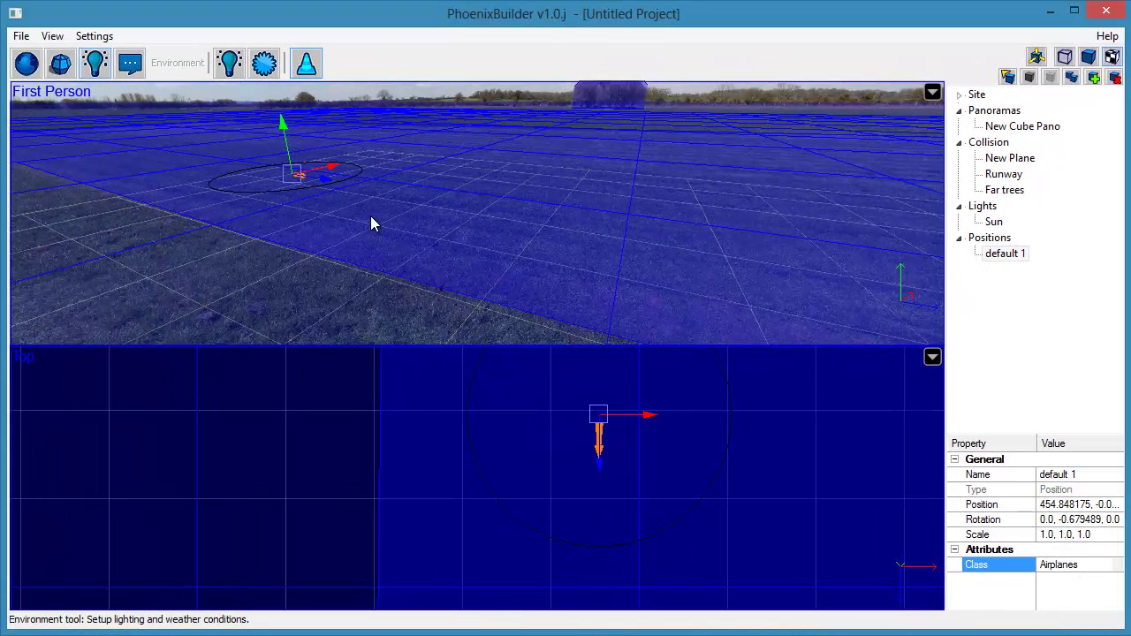
- Duplicate the airplane position and place the copy farther along the runway, rotated to about 113 degrees about the vertical axis
click(1006, 254)
click(1094, 79)
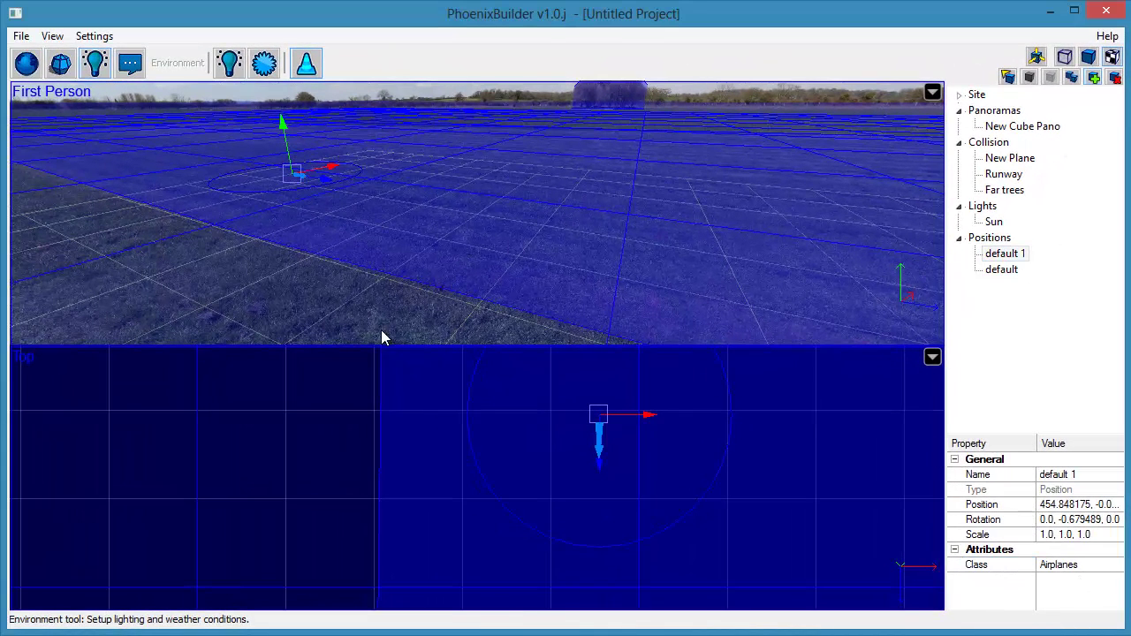
click(999, 271)
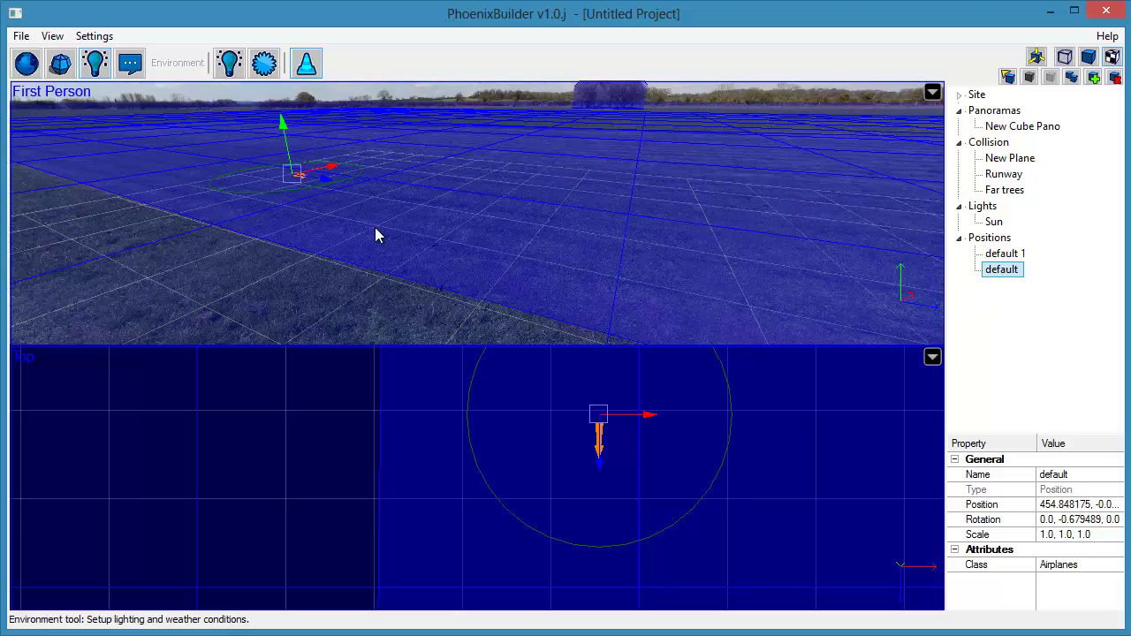
mouse_move(348, 188)
mouse_down()
mouse_move(681, 271)
mouse_move(775, 281)
mouse_up()
drag(715, 259, 780, 203)
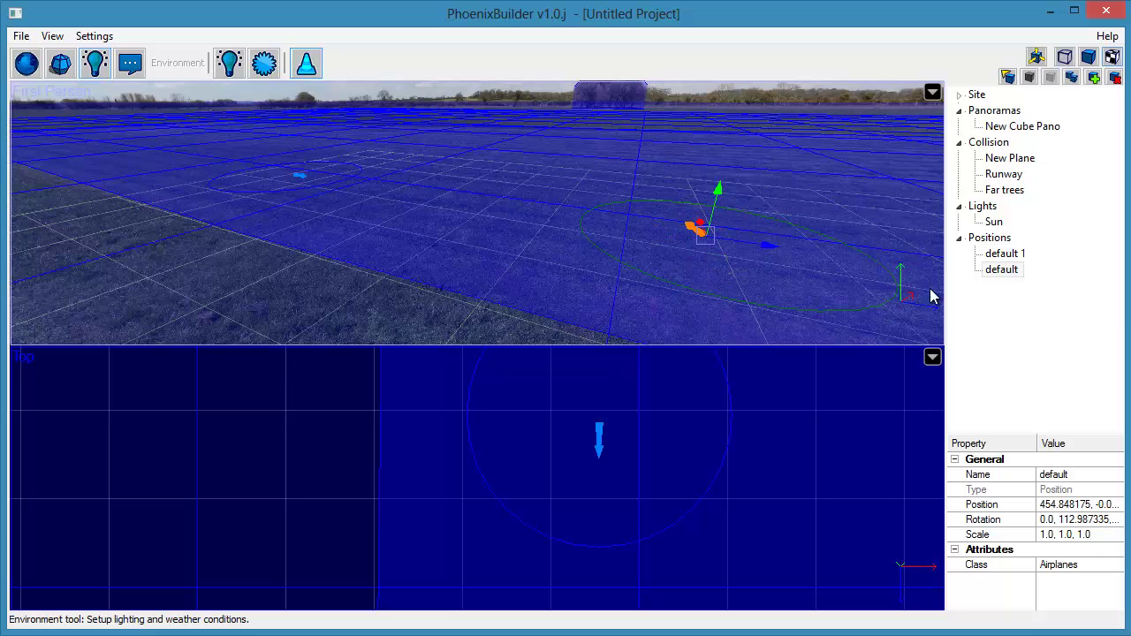
- Rename the duplicated position as default 1 and set its class to Helicopters
click(1004, 270)
key(End)
text(1)
key(Return)
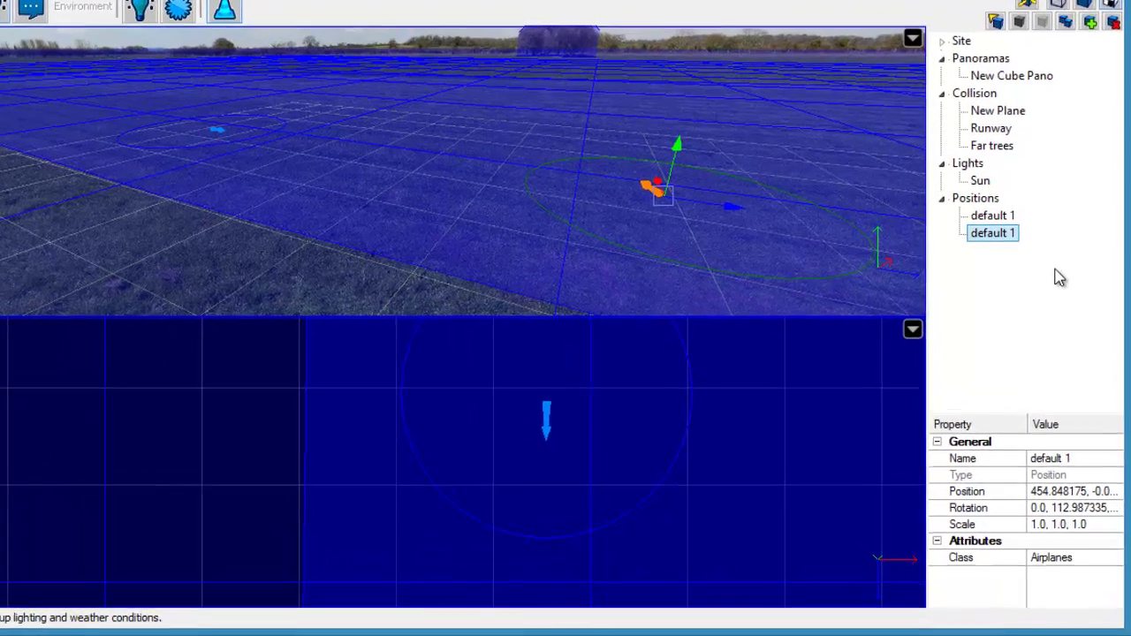
click(1119, 564)
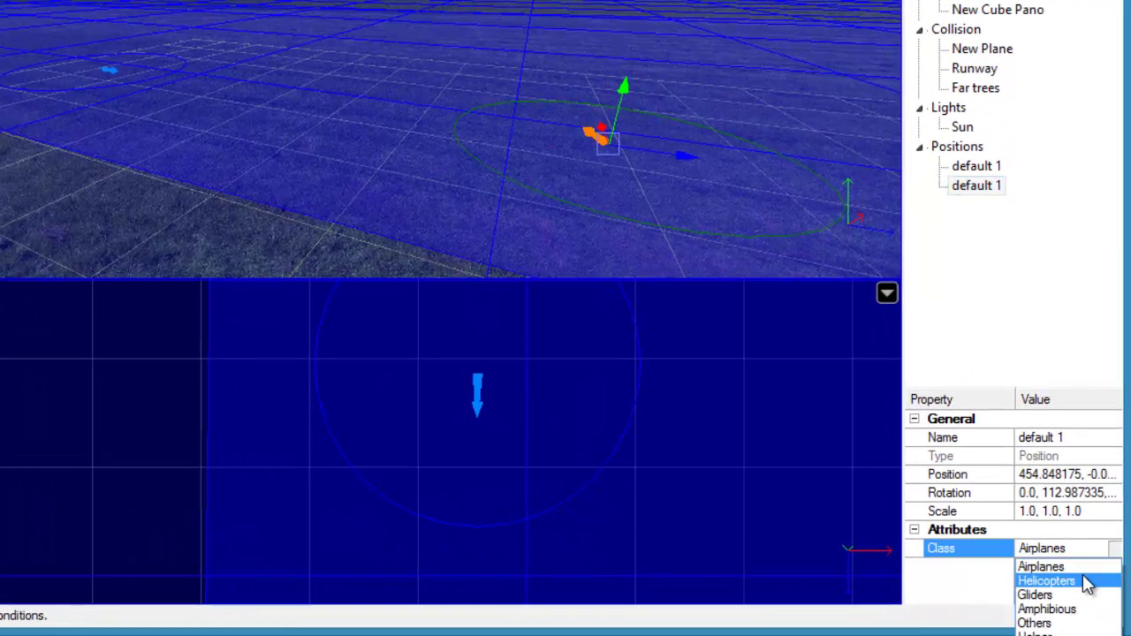
click(1087, 581)
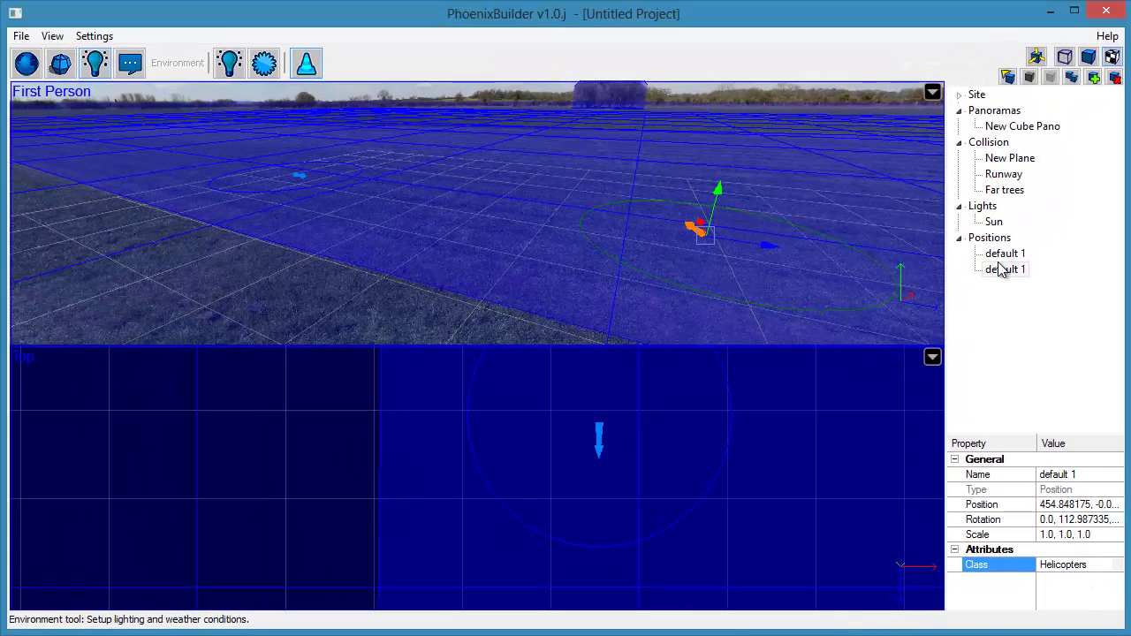
- Duplicate the helicopter position and move the copy across to the far side of the runway, at about 1530 in X
click(1006, 269)
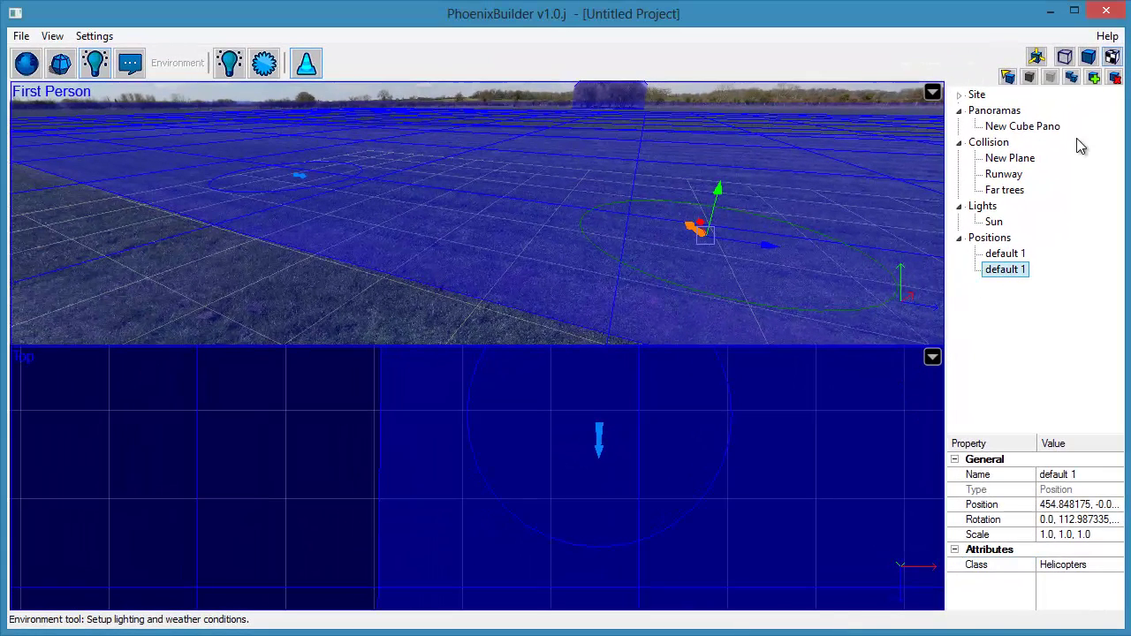
click(1096, 79)
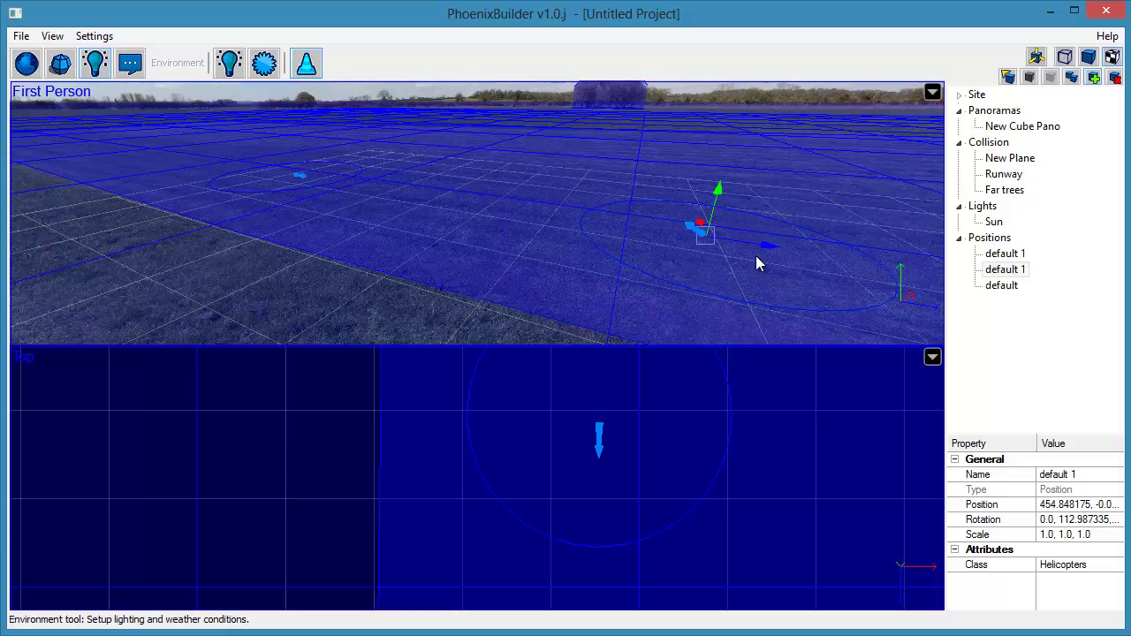
click(995, 285)
middle_drag(710, 266, 505, 205)
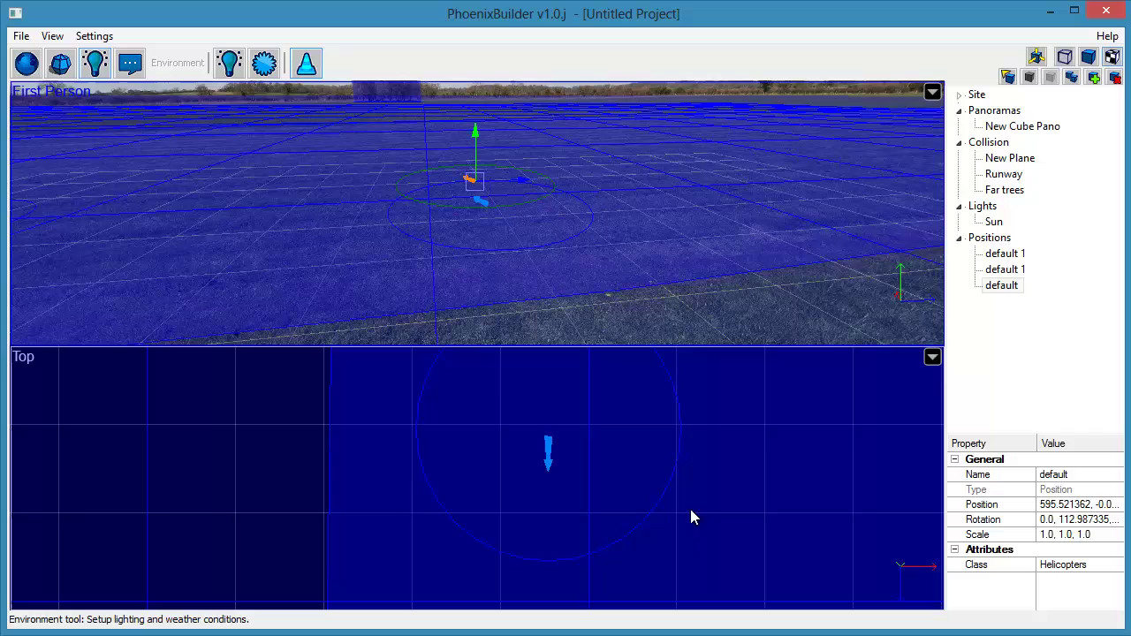
scroll(690, 527, down, 8)
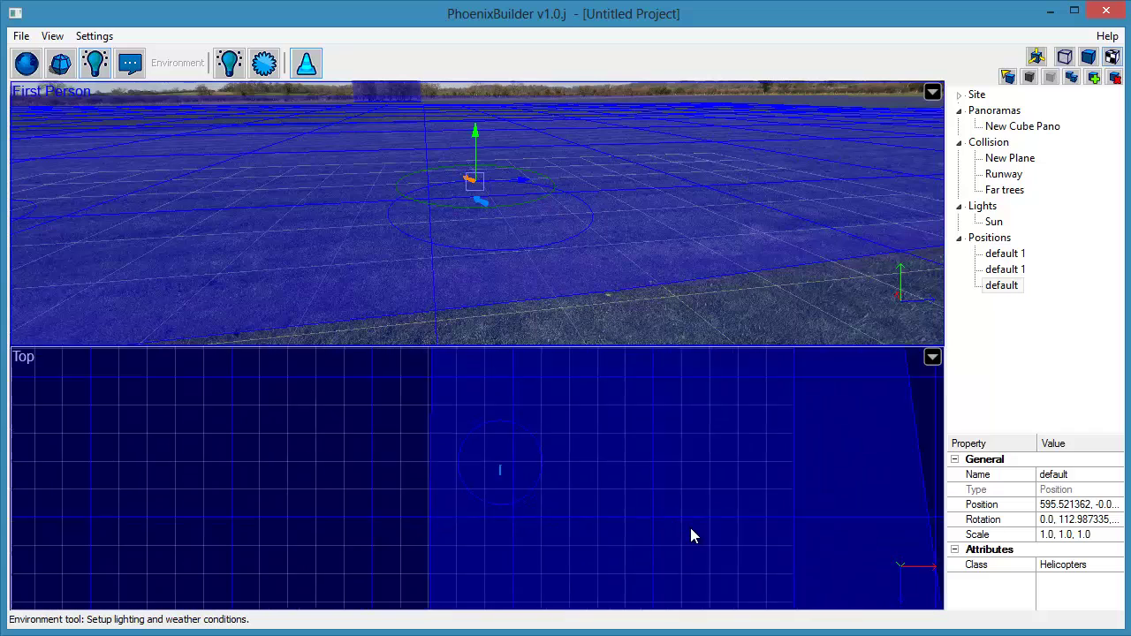
middle_drag(656, 535, 666, 415)
mouse_move(526, 487)
mouse_down()
mouse_move(548, 469)
mouse_move(673, 467)
mouse_up()
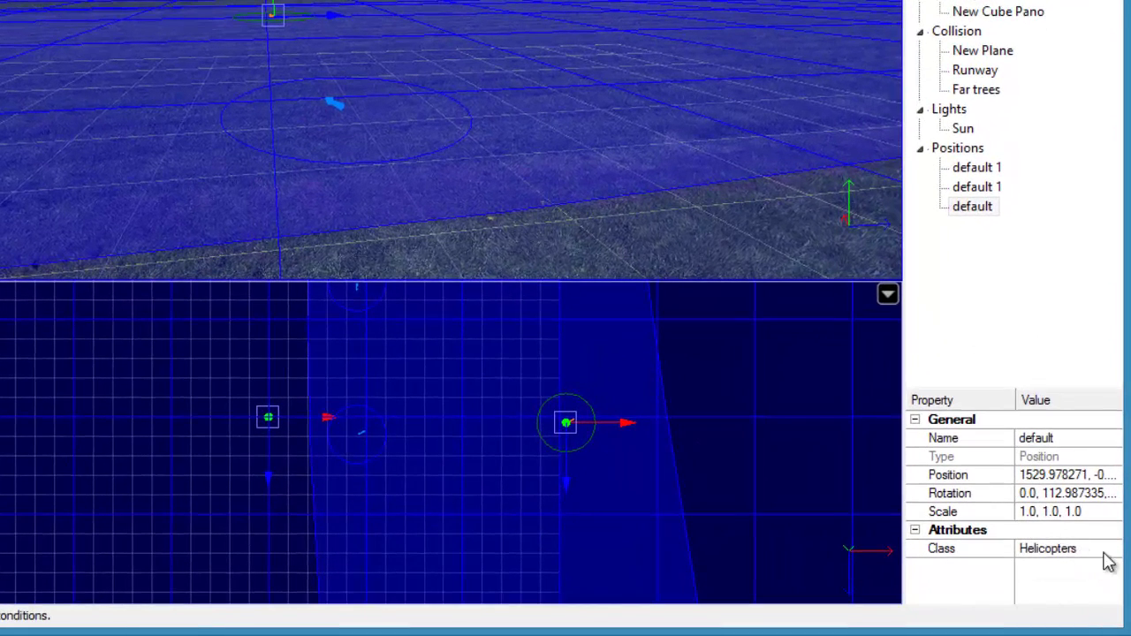
- Set the class of the copied position across the runway to Windsock and rename it windsock
click(1113, 549)
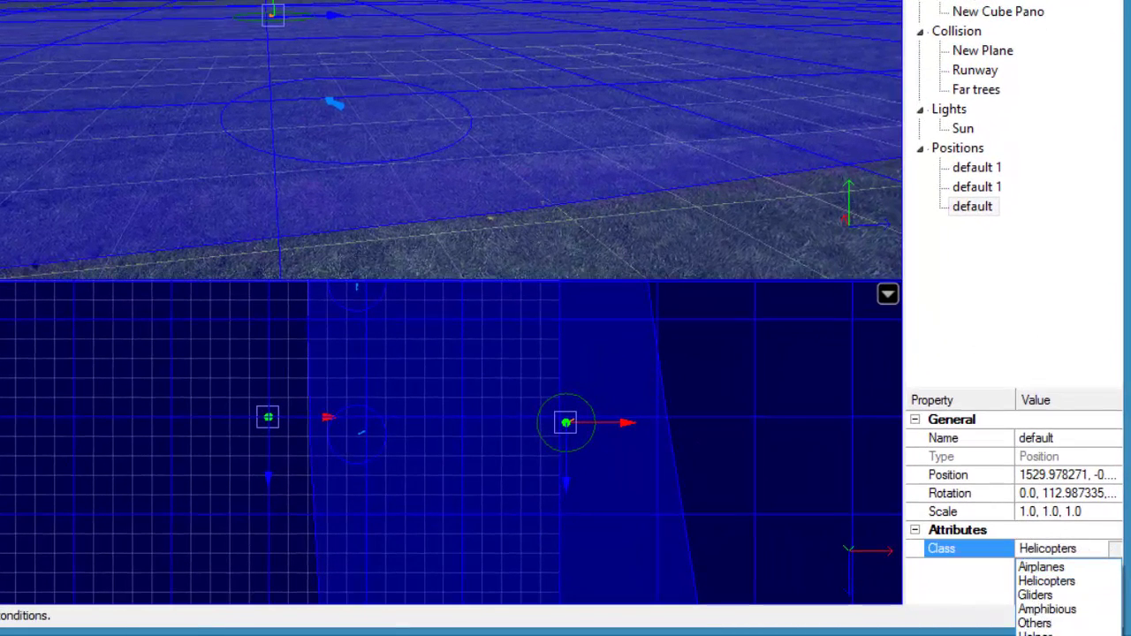
click(1038, 635)
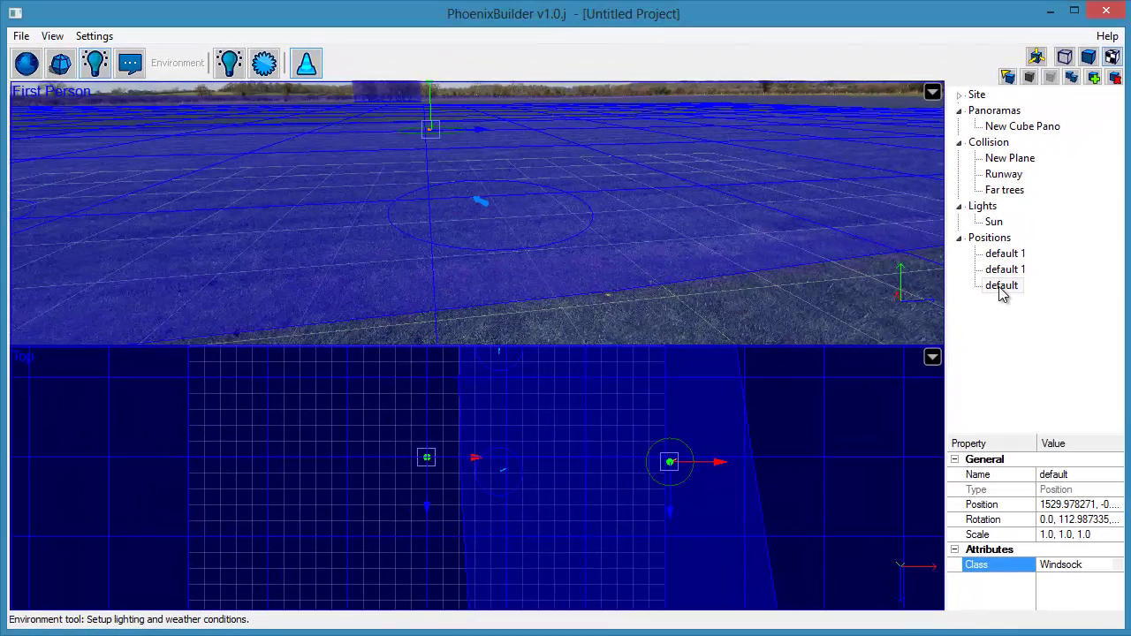
click(978, 220)
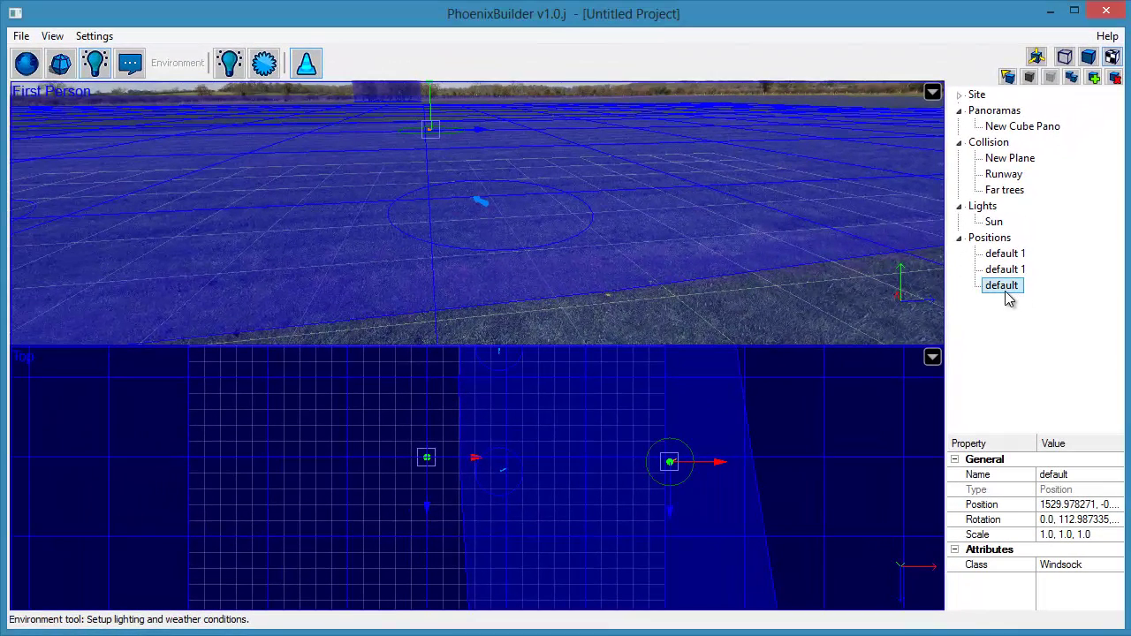
click(1004, 292)
text(windsock)
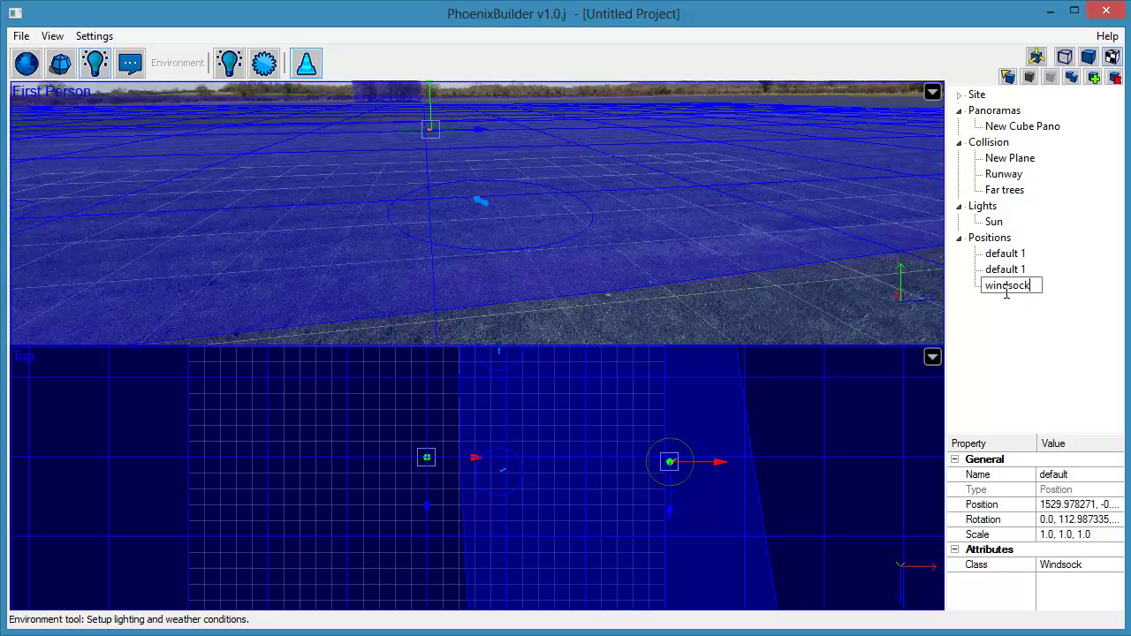
key(Return)
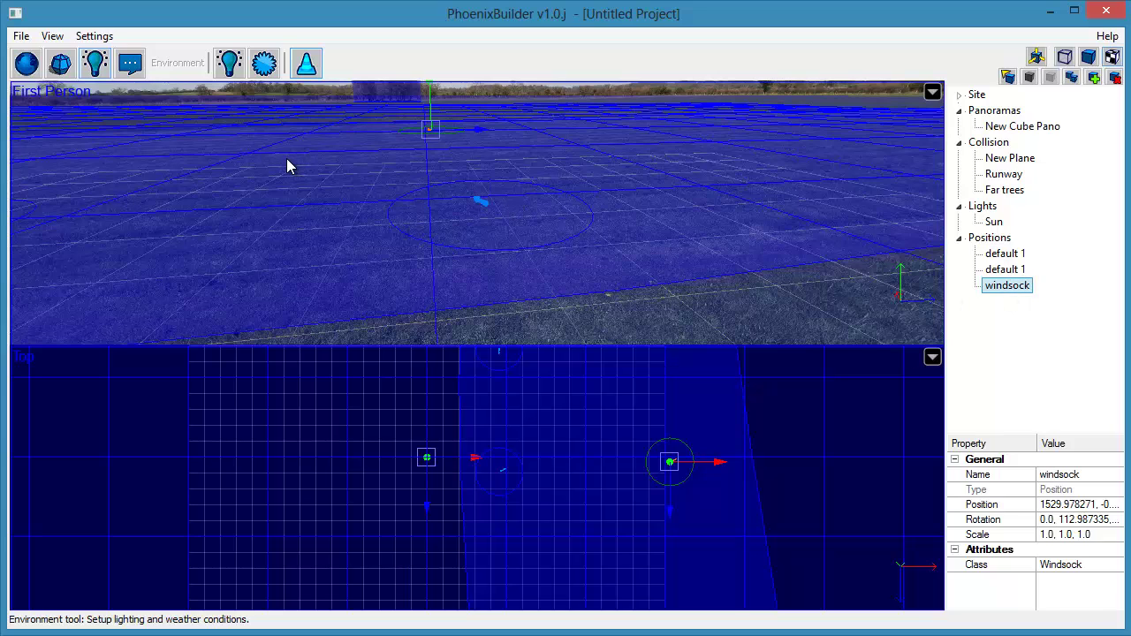
- Preview the finished site with the Misc tool, look around the panorama, and return to the editing views
click(136, 76)
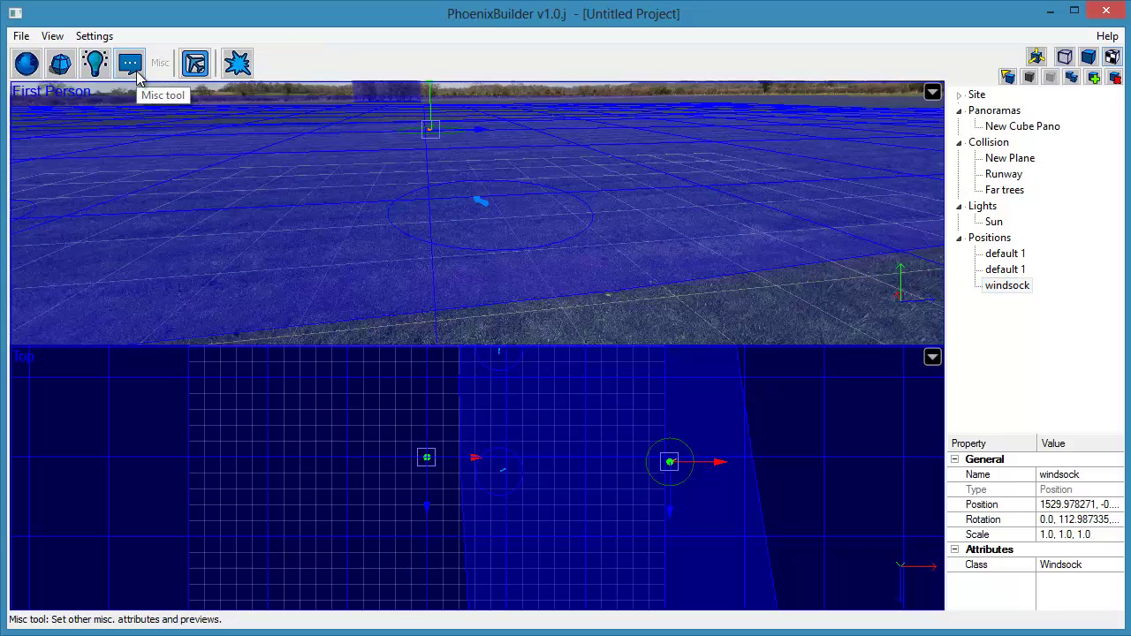
click(195, 64)
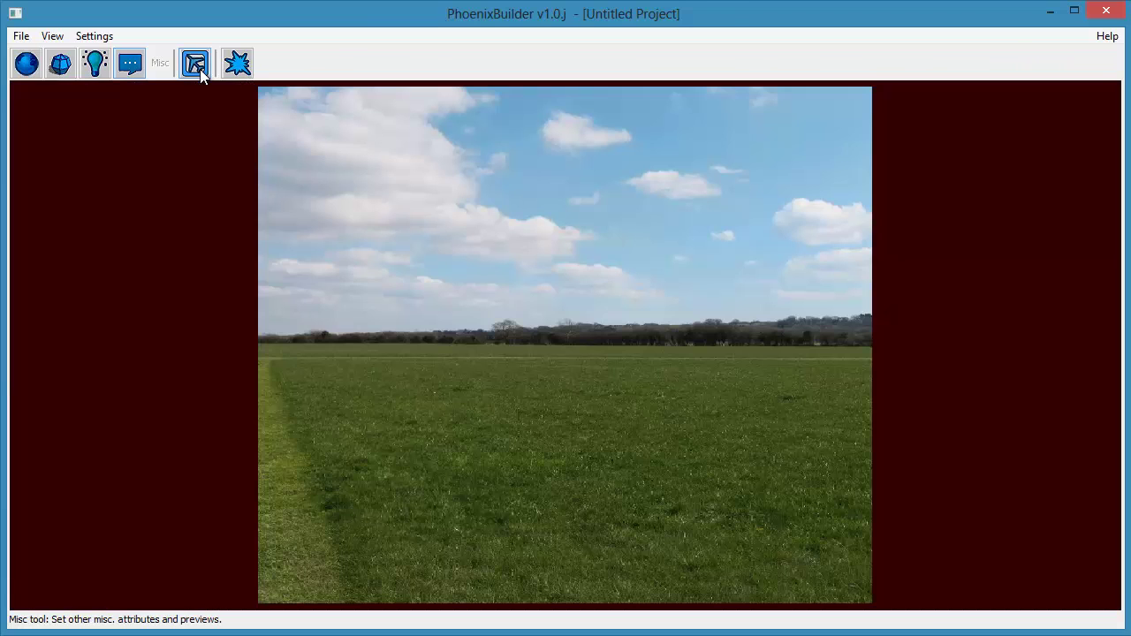
drag(616, 336, 533, 335)
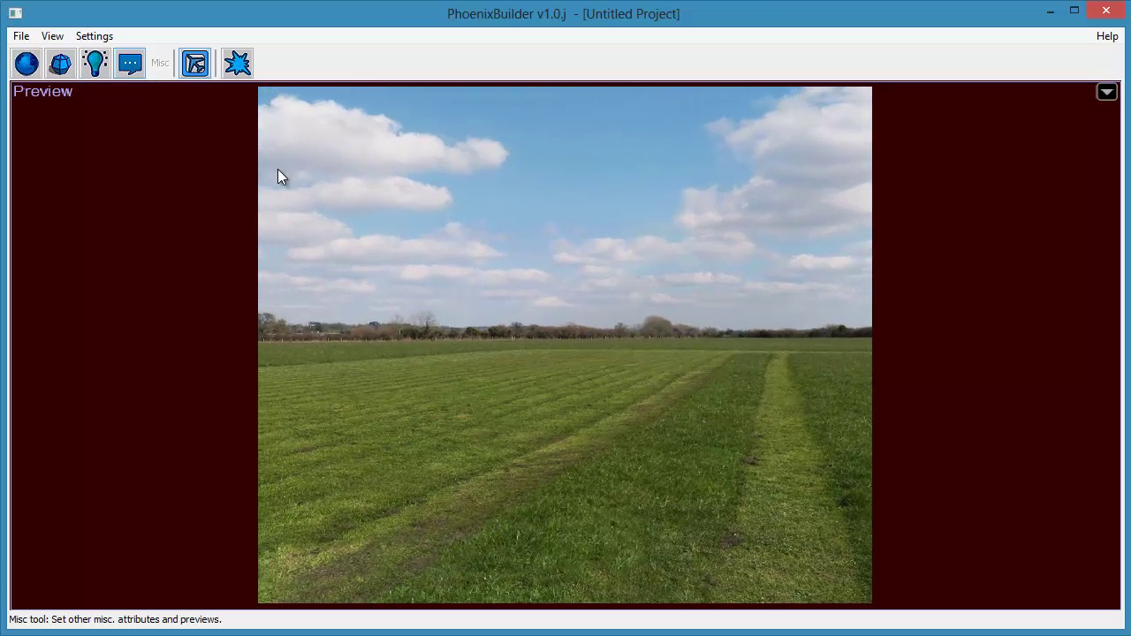
click(201, 72)
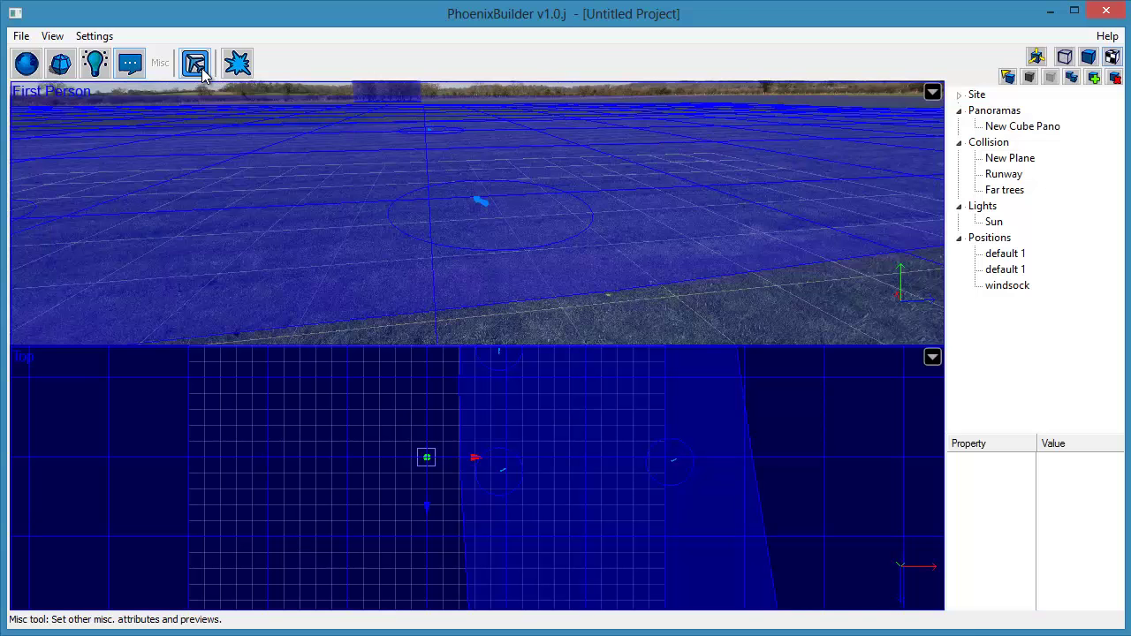
- In the site's header properties, set the name to Basic flying site tutorial and the author to Me
click(977, 95)
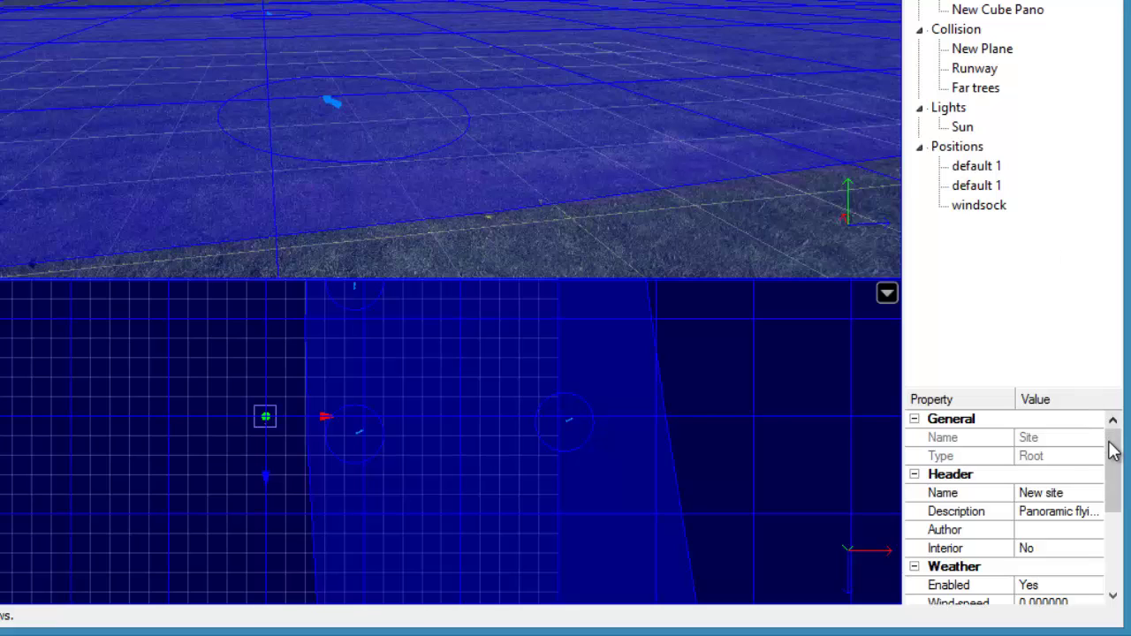
drag(1114, 459, 1113, 474)
click(1070, 454)
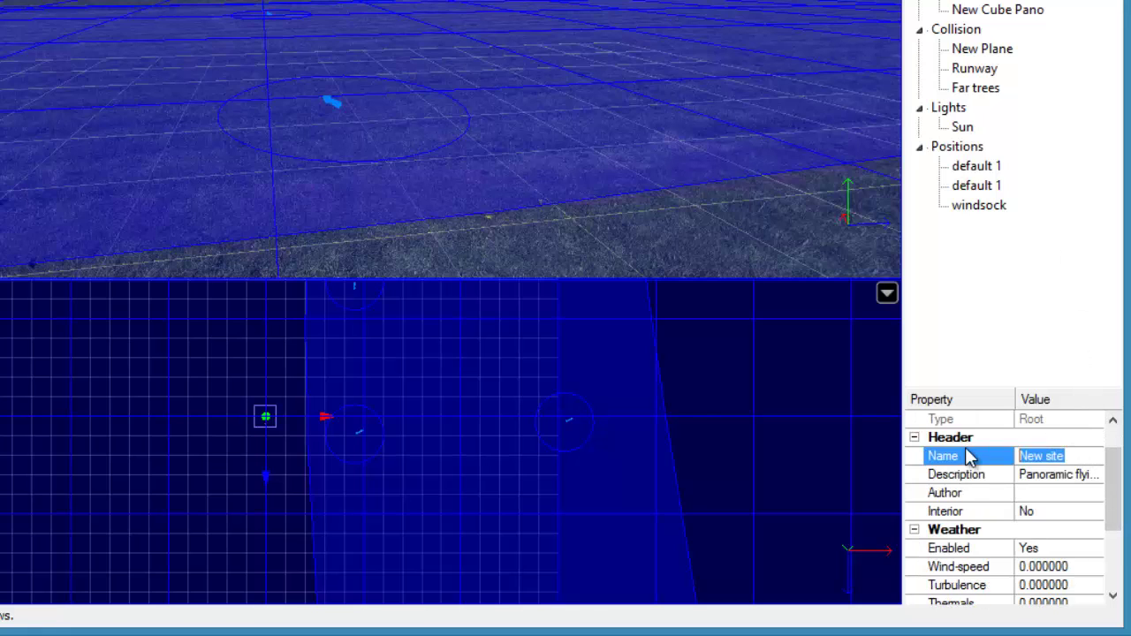
text(Basic )
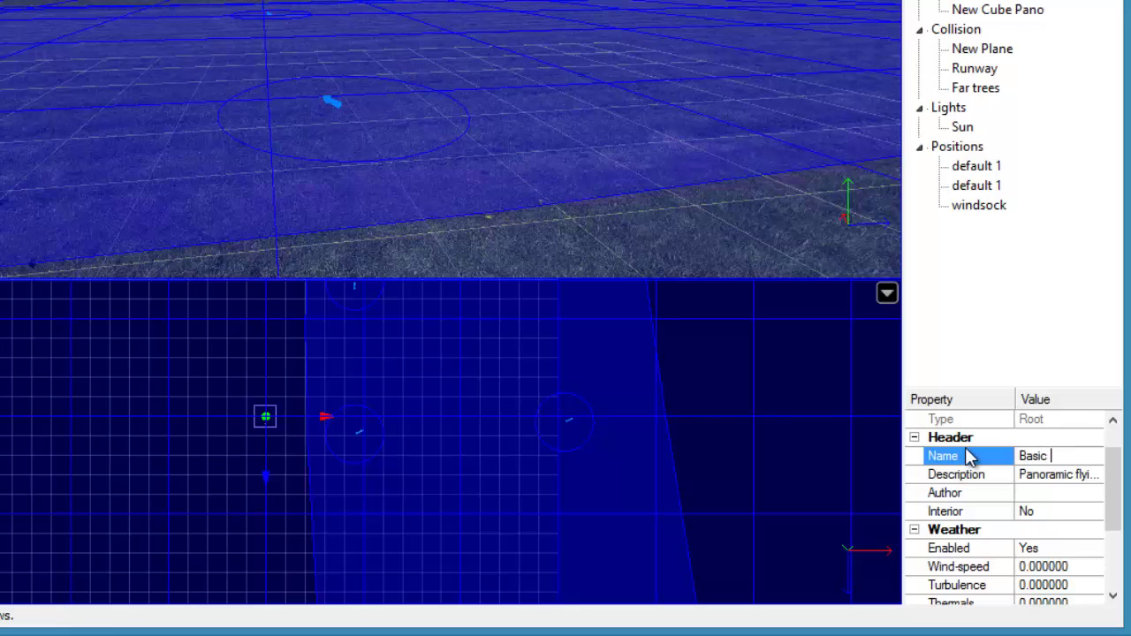
text(flying site tutorial)
key(Return)
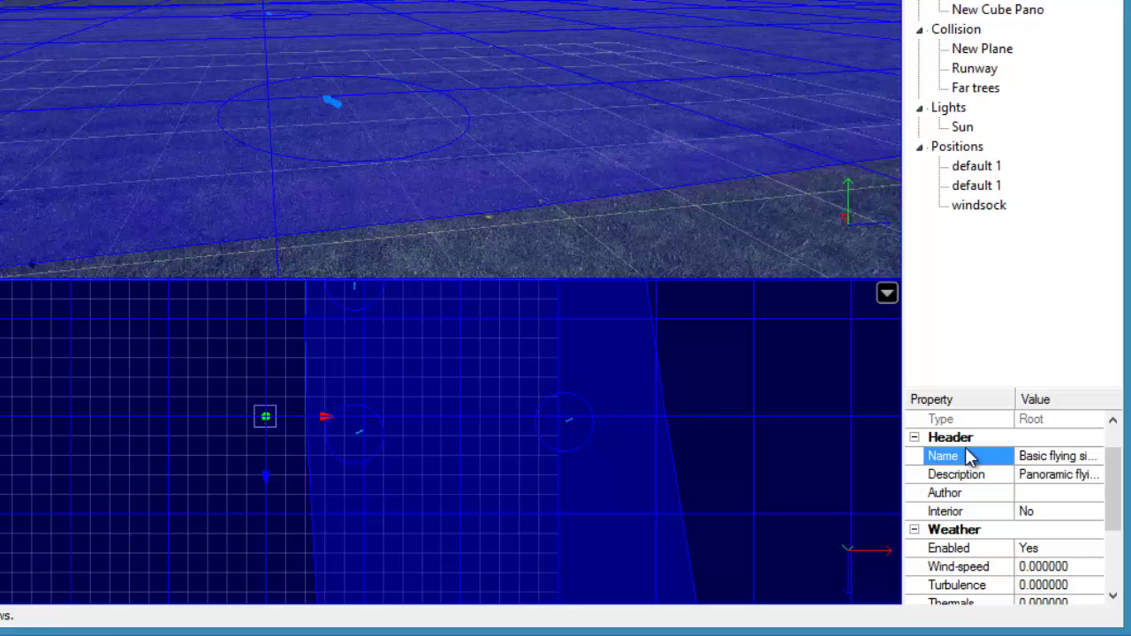
click(1051, 493)
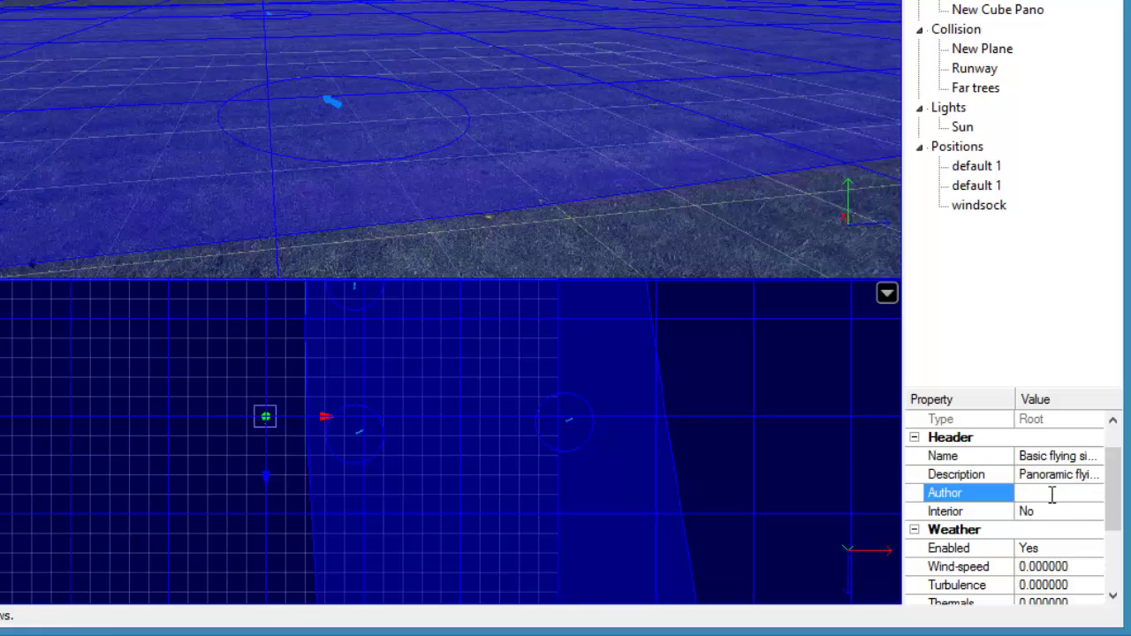
text(Me)
drag(1116, 487, 1117, 532)
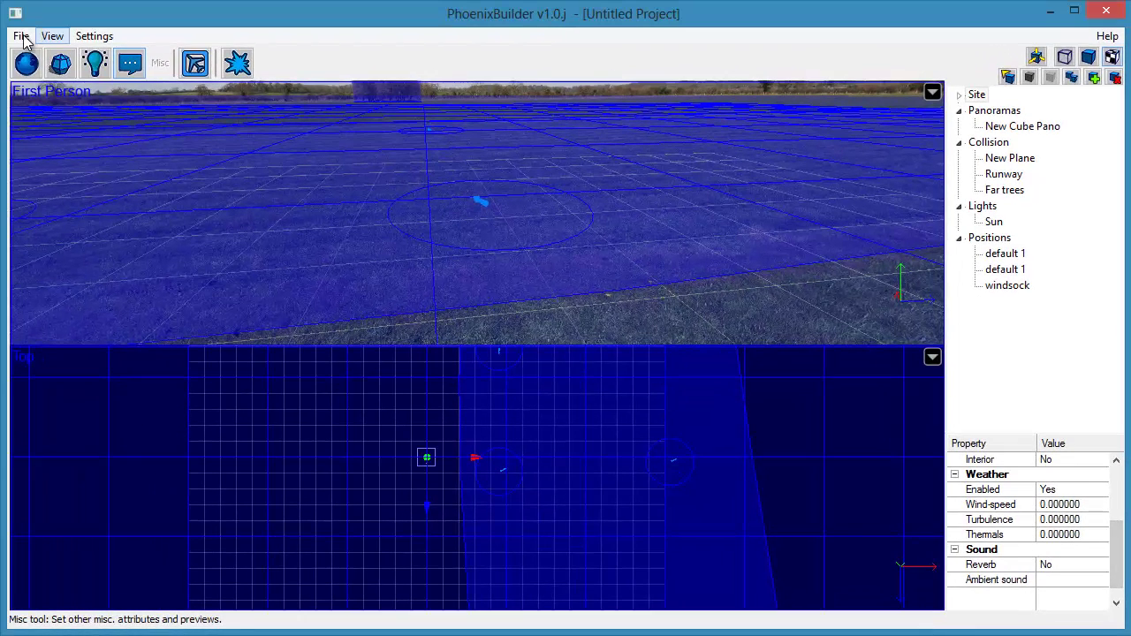
- Save the site project in the Projects folder as basic_flying_site_tutorial
click(21, 37)
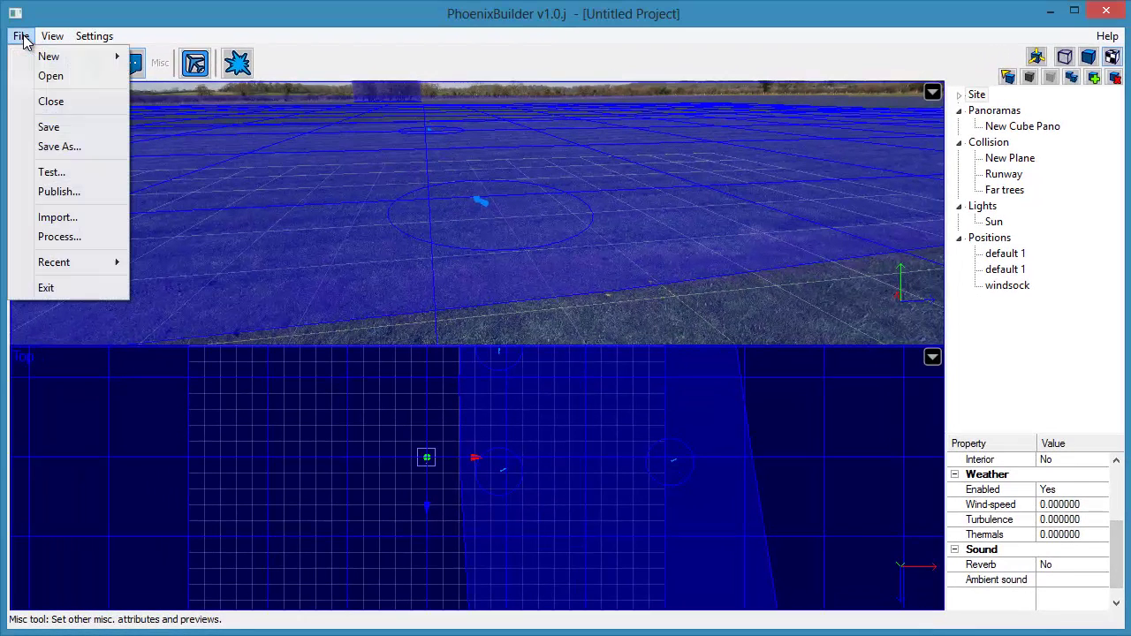
click(58, 131)
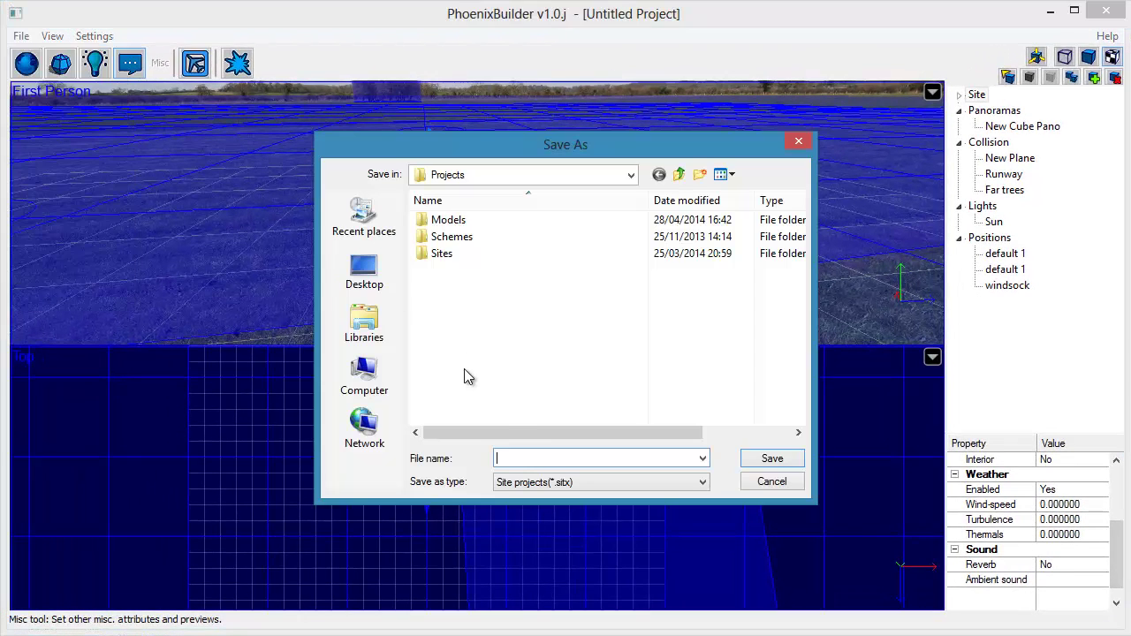
text(b)
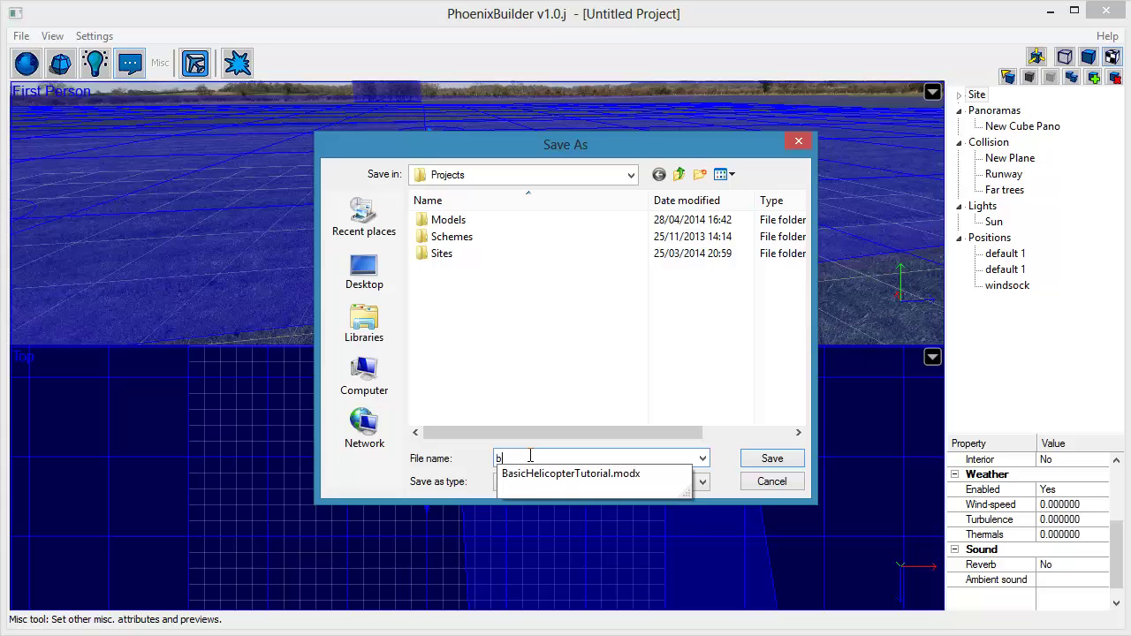
text(asic_flying_)
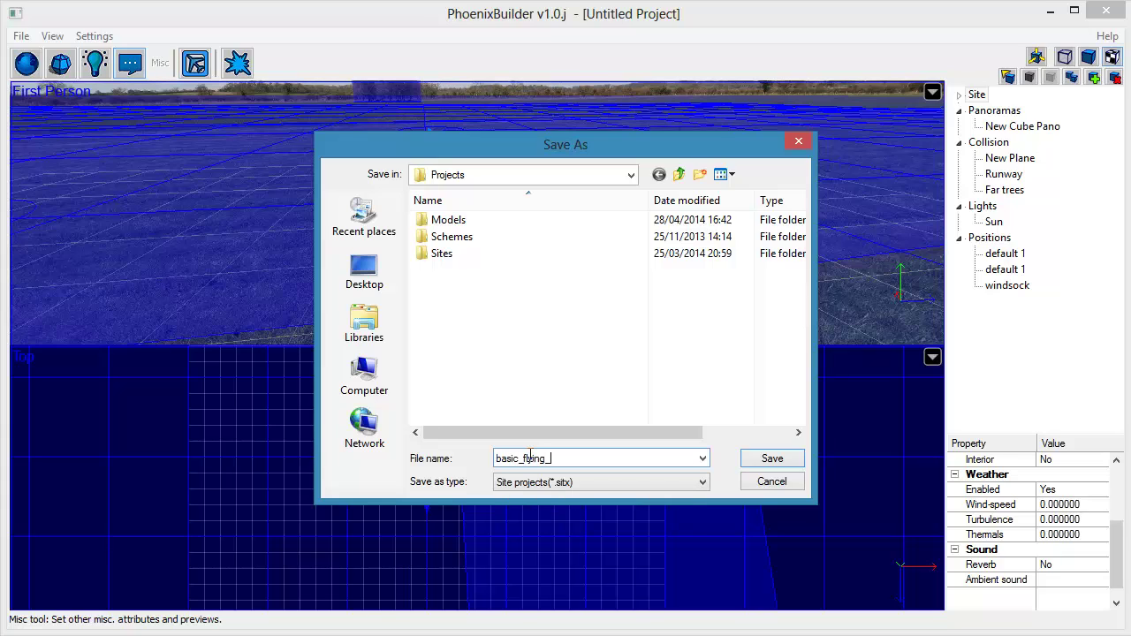
text(site_tutorial)
key(Return)
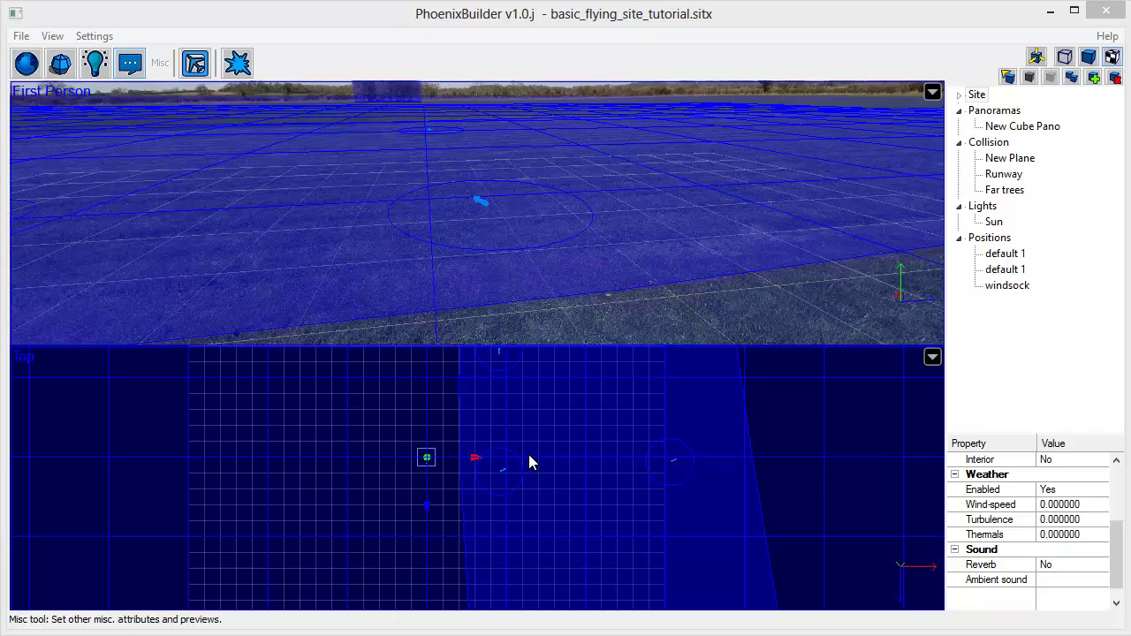
- Export the saved site project for testing and dismiss the export notice
click(29, 39)
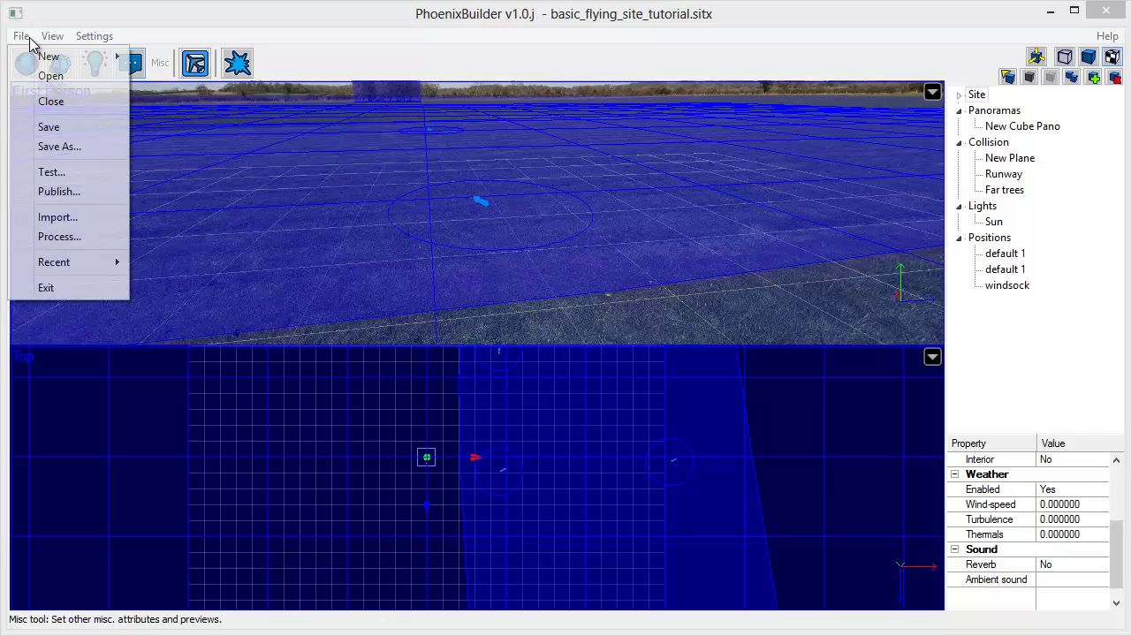
click(67, 174)
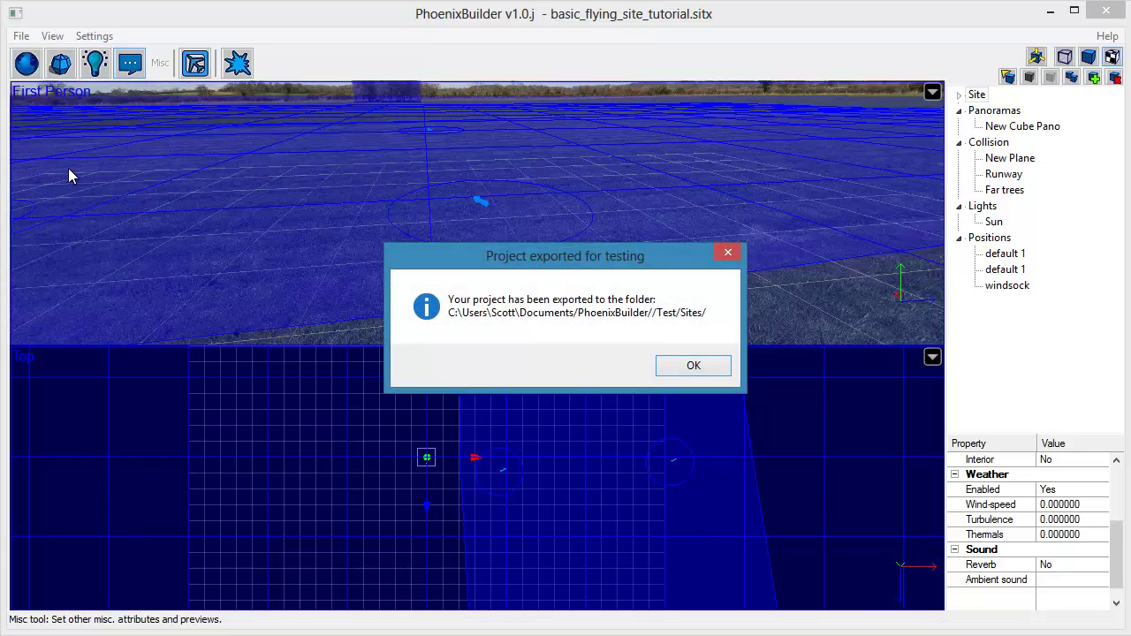
click(694, 367)
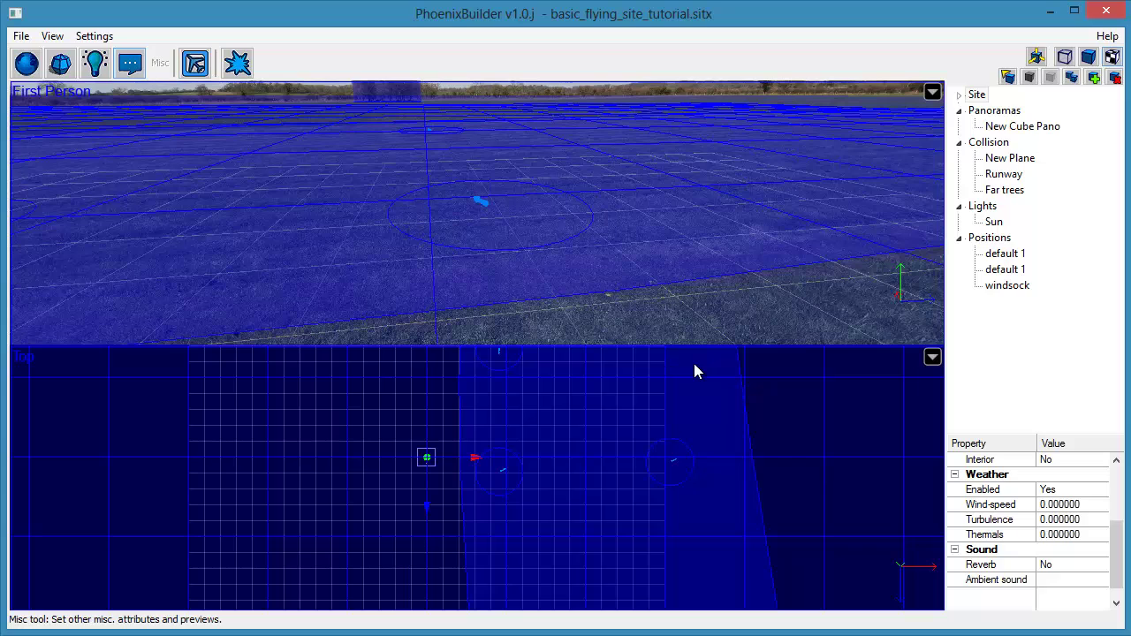